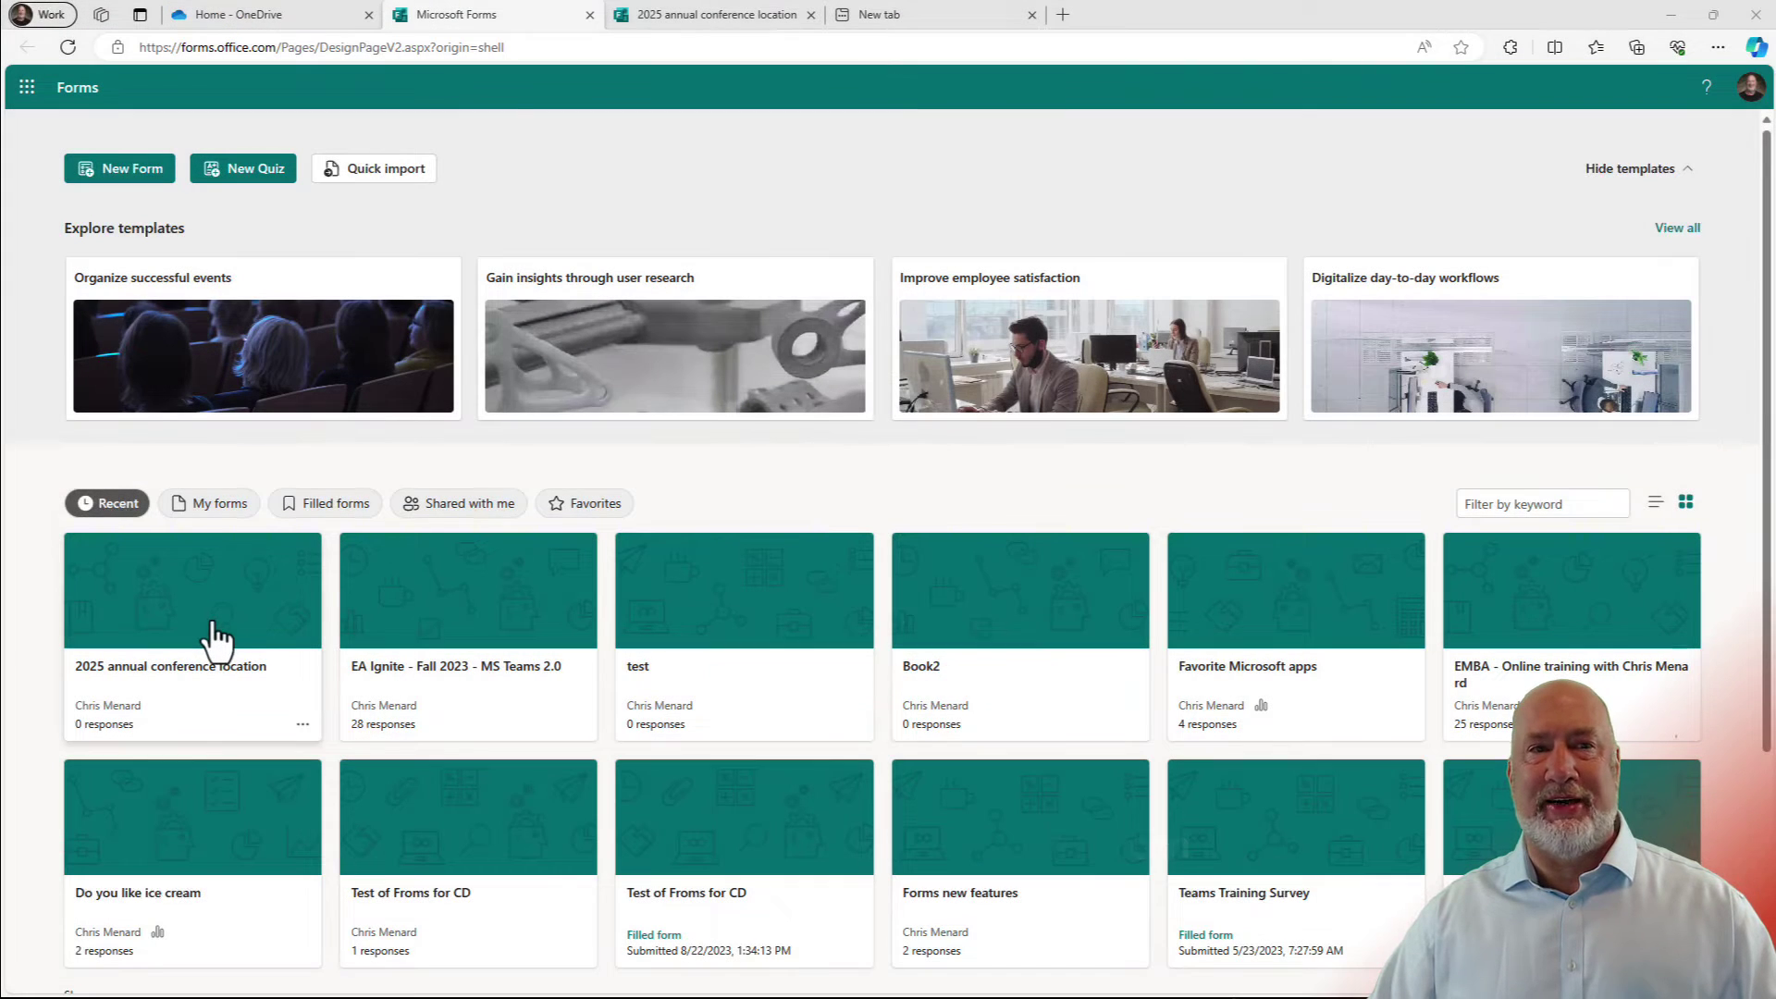
# - Switch to the '2025 annual conference location' form's browser tab
pyautogui.click(681, 20)
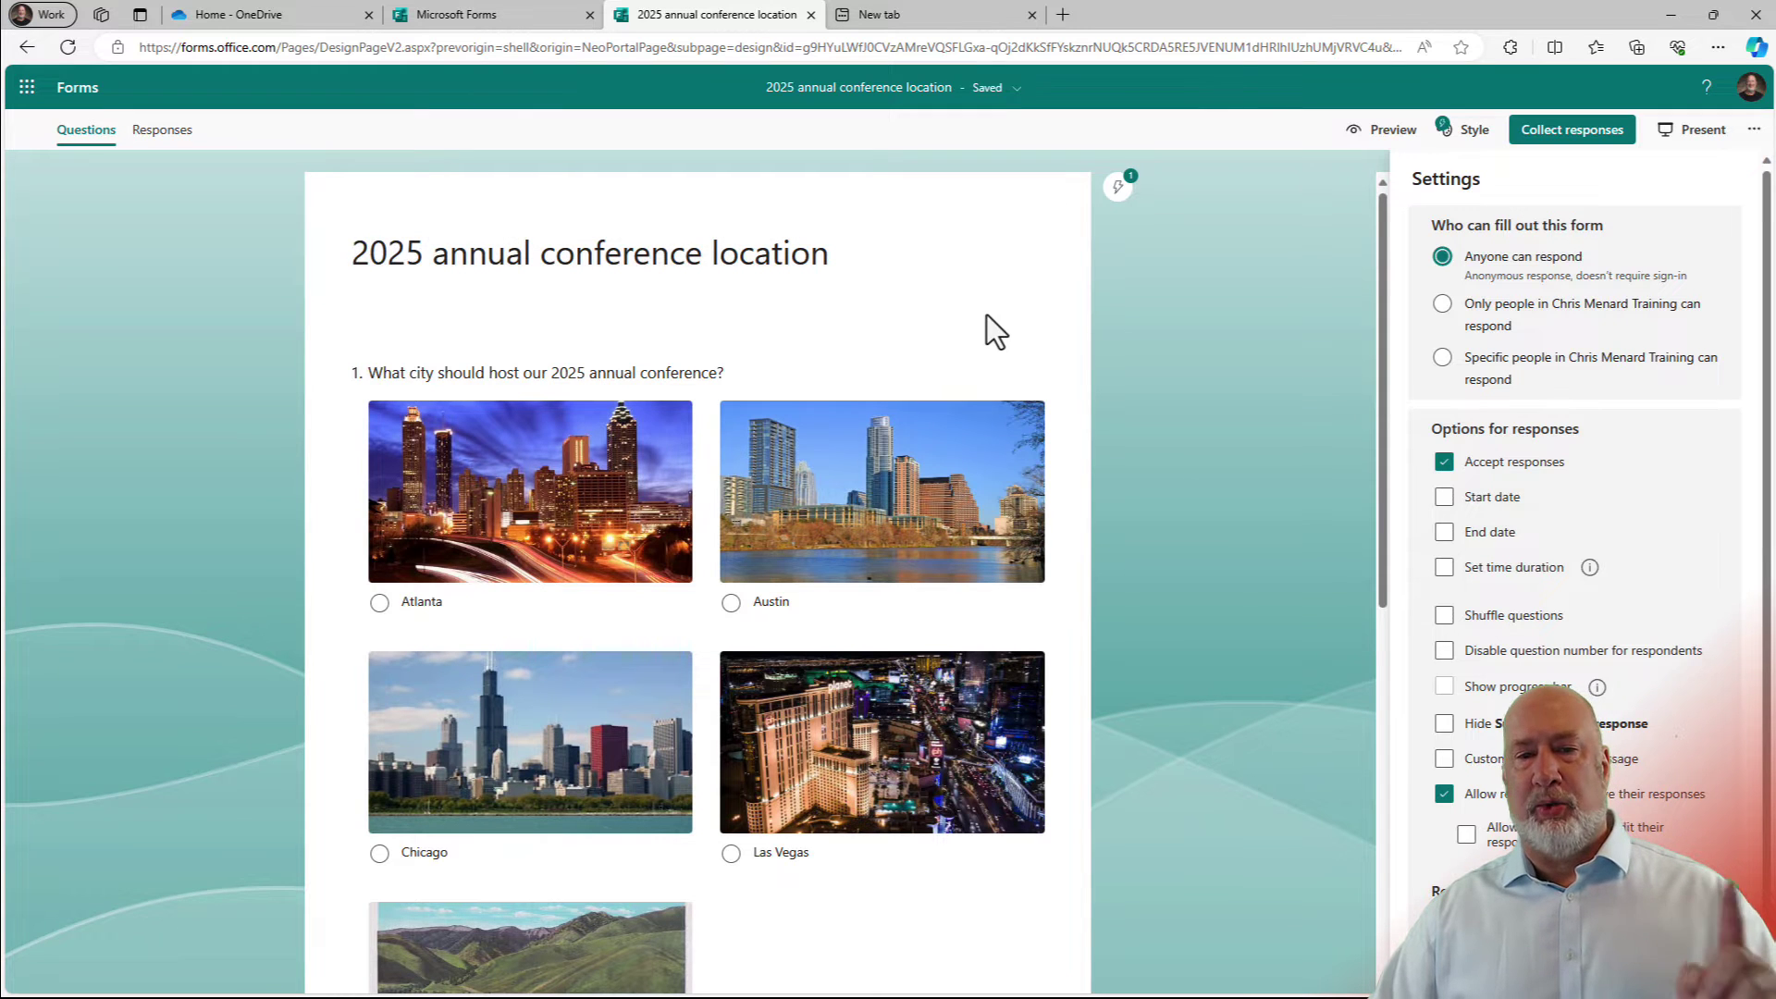
pyautogui.scroll(-1, 987, 320)
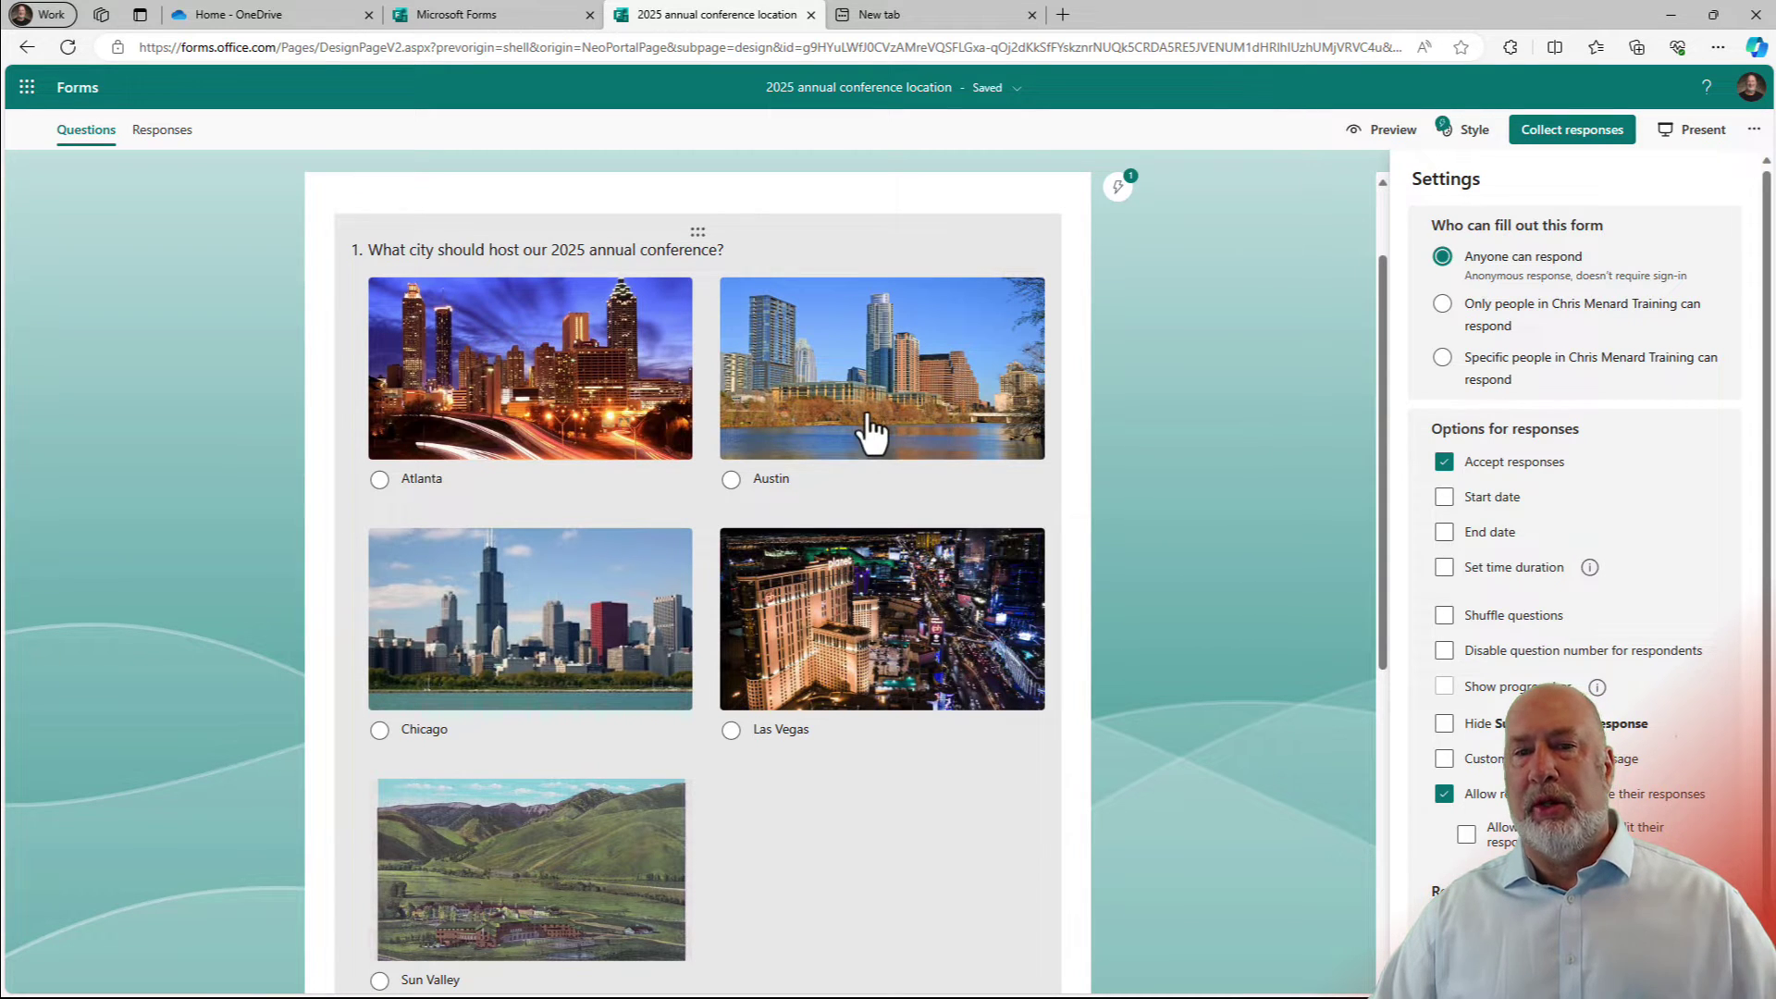
pyautogui.scroll(2, 864, 607)
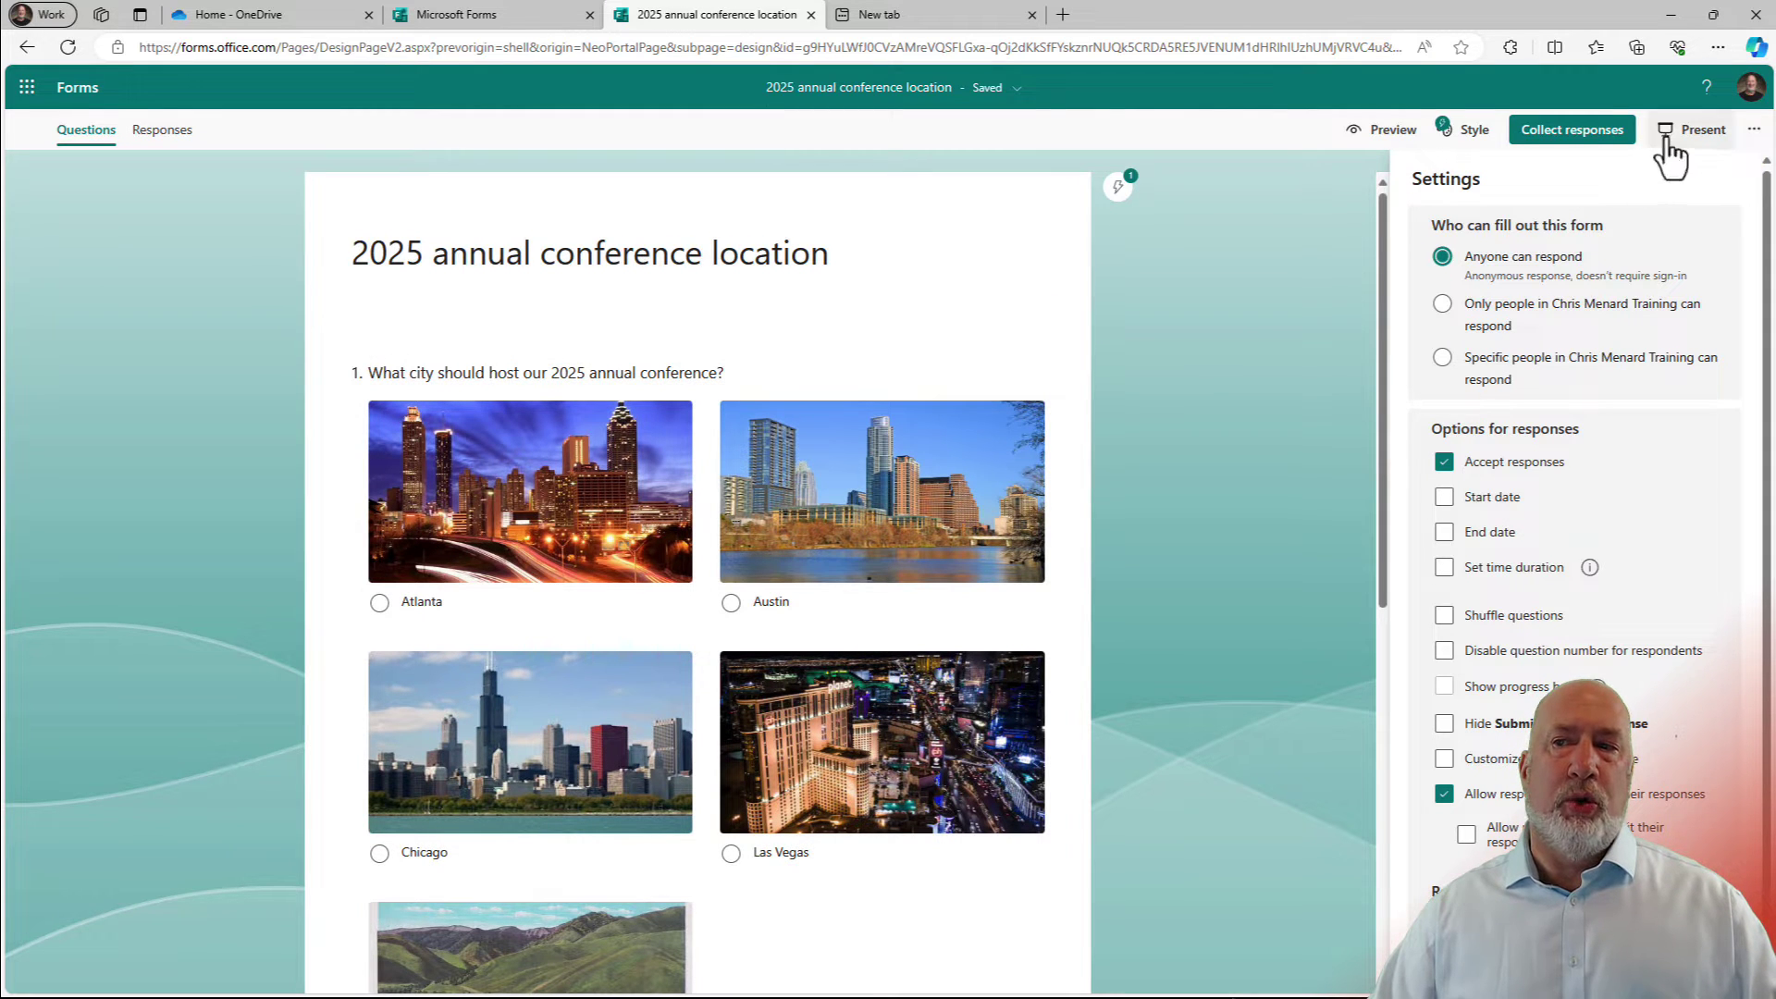
# - In the form's Settings, try organisation-only and one-response options, then revert to Anyone can respond
pyautogui.click(1753, 131)
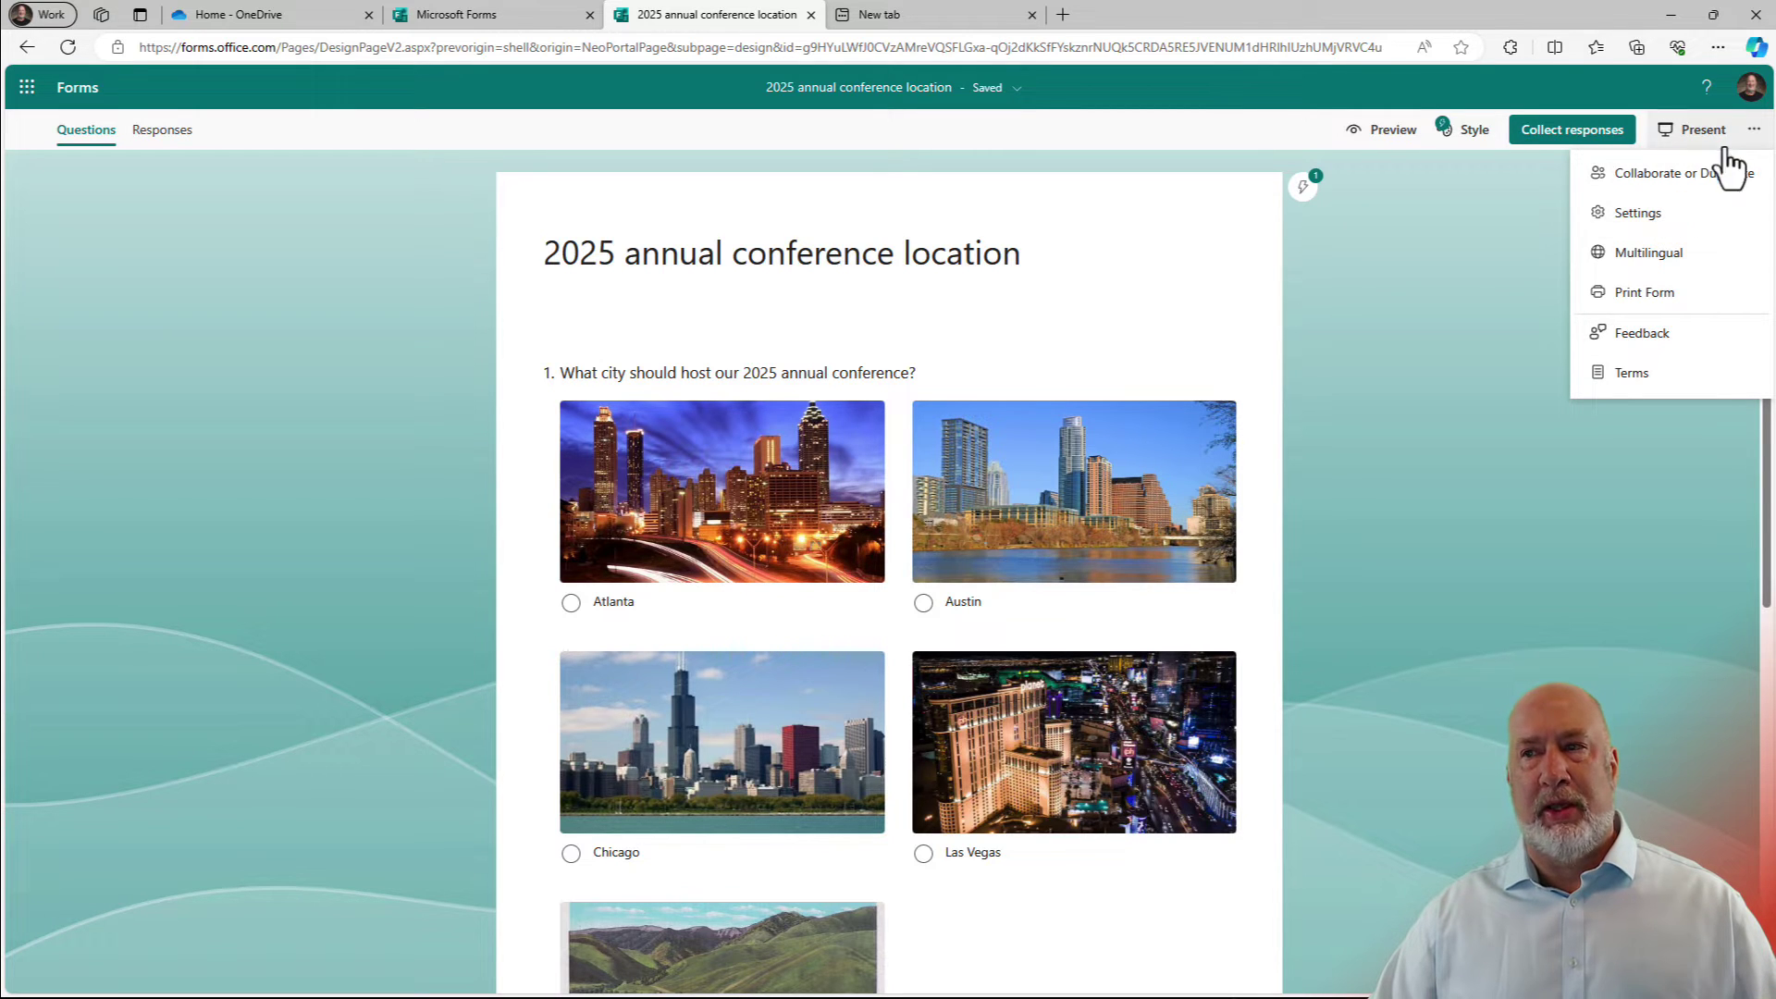
pyautogui.click(1672, 213)
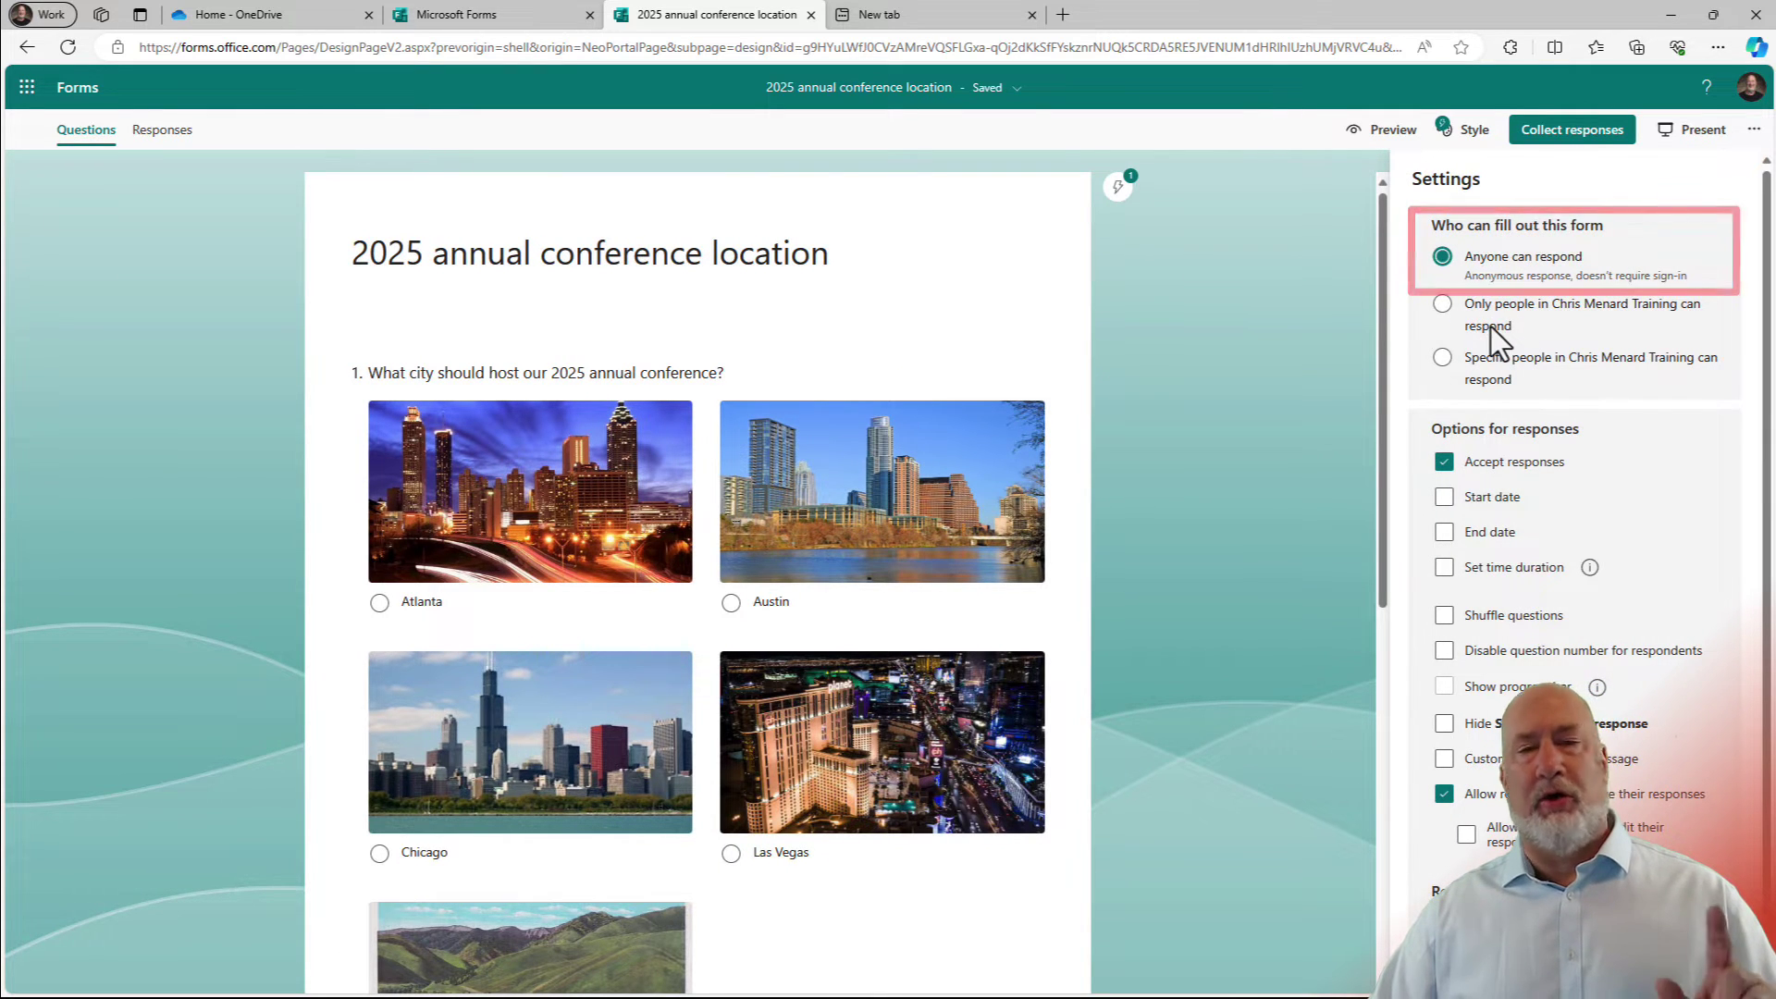
pyautogui.click(1444, 315)
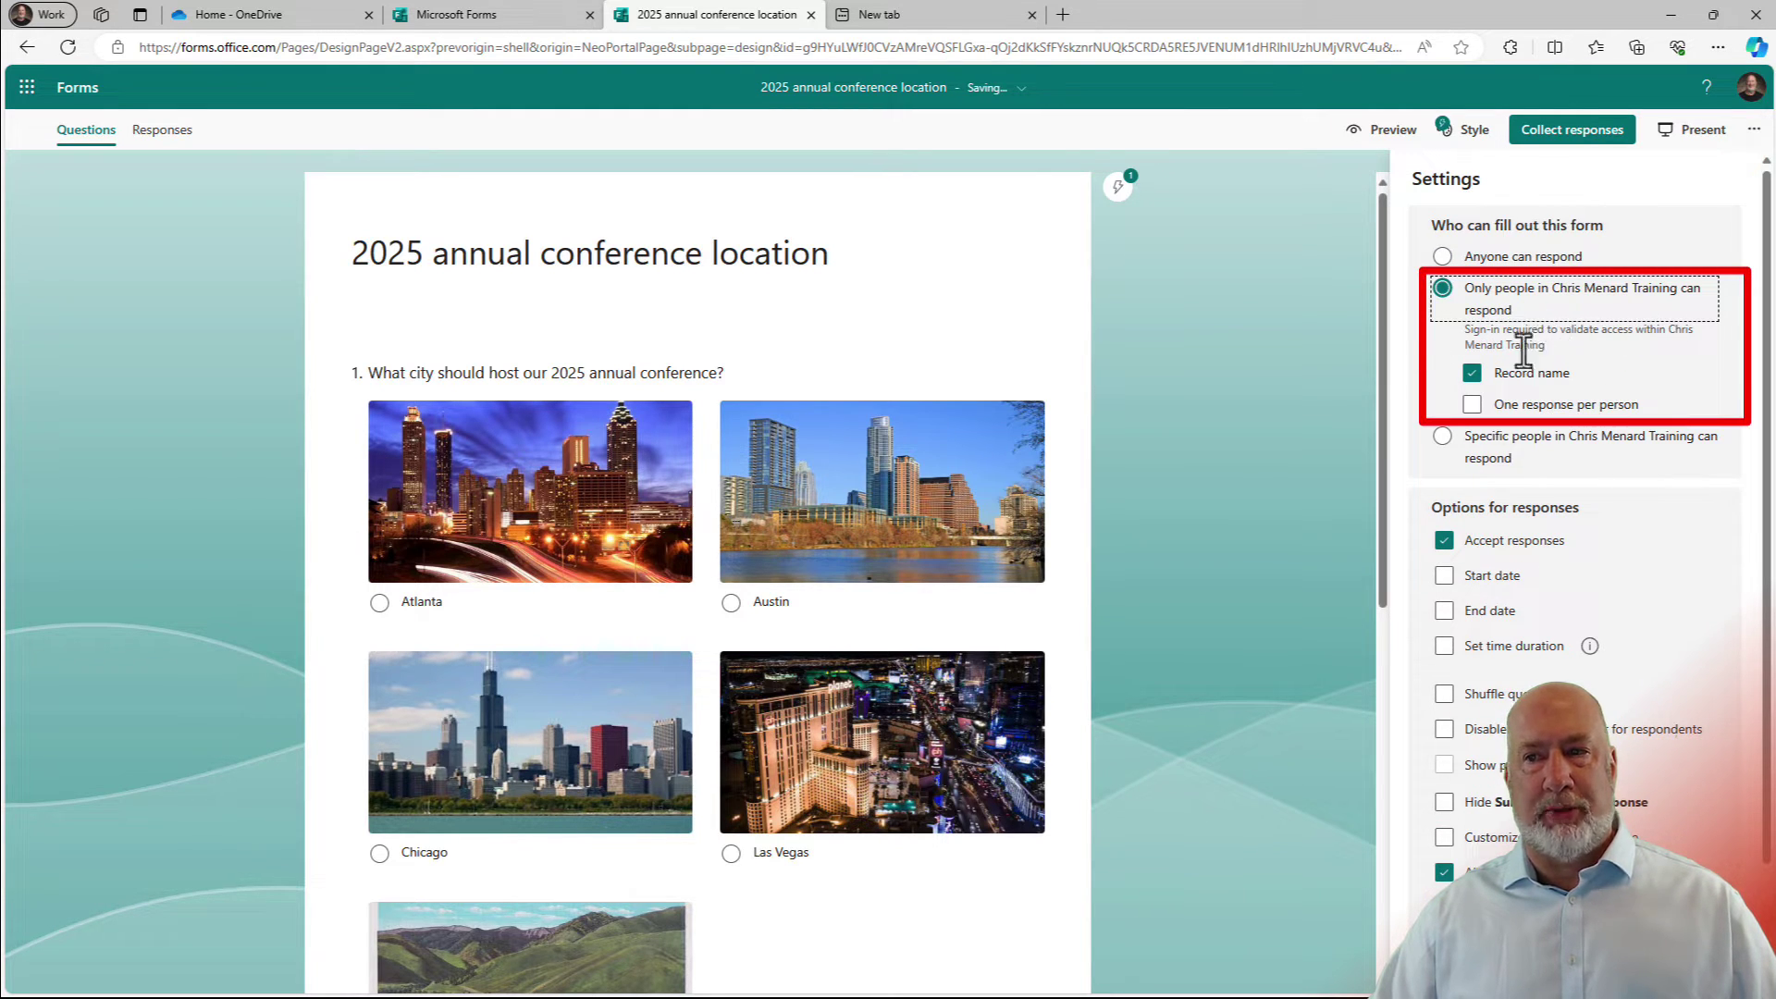
pyautogui.click(1474, 409)
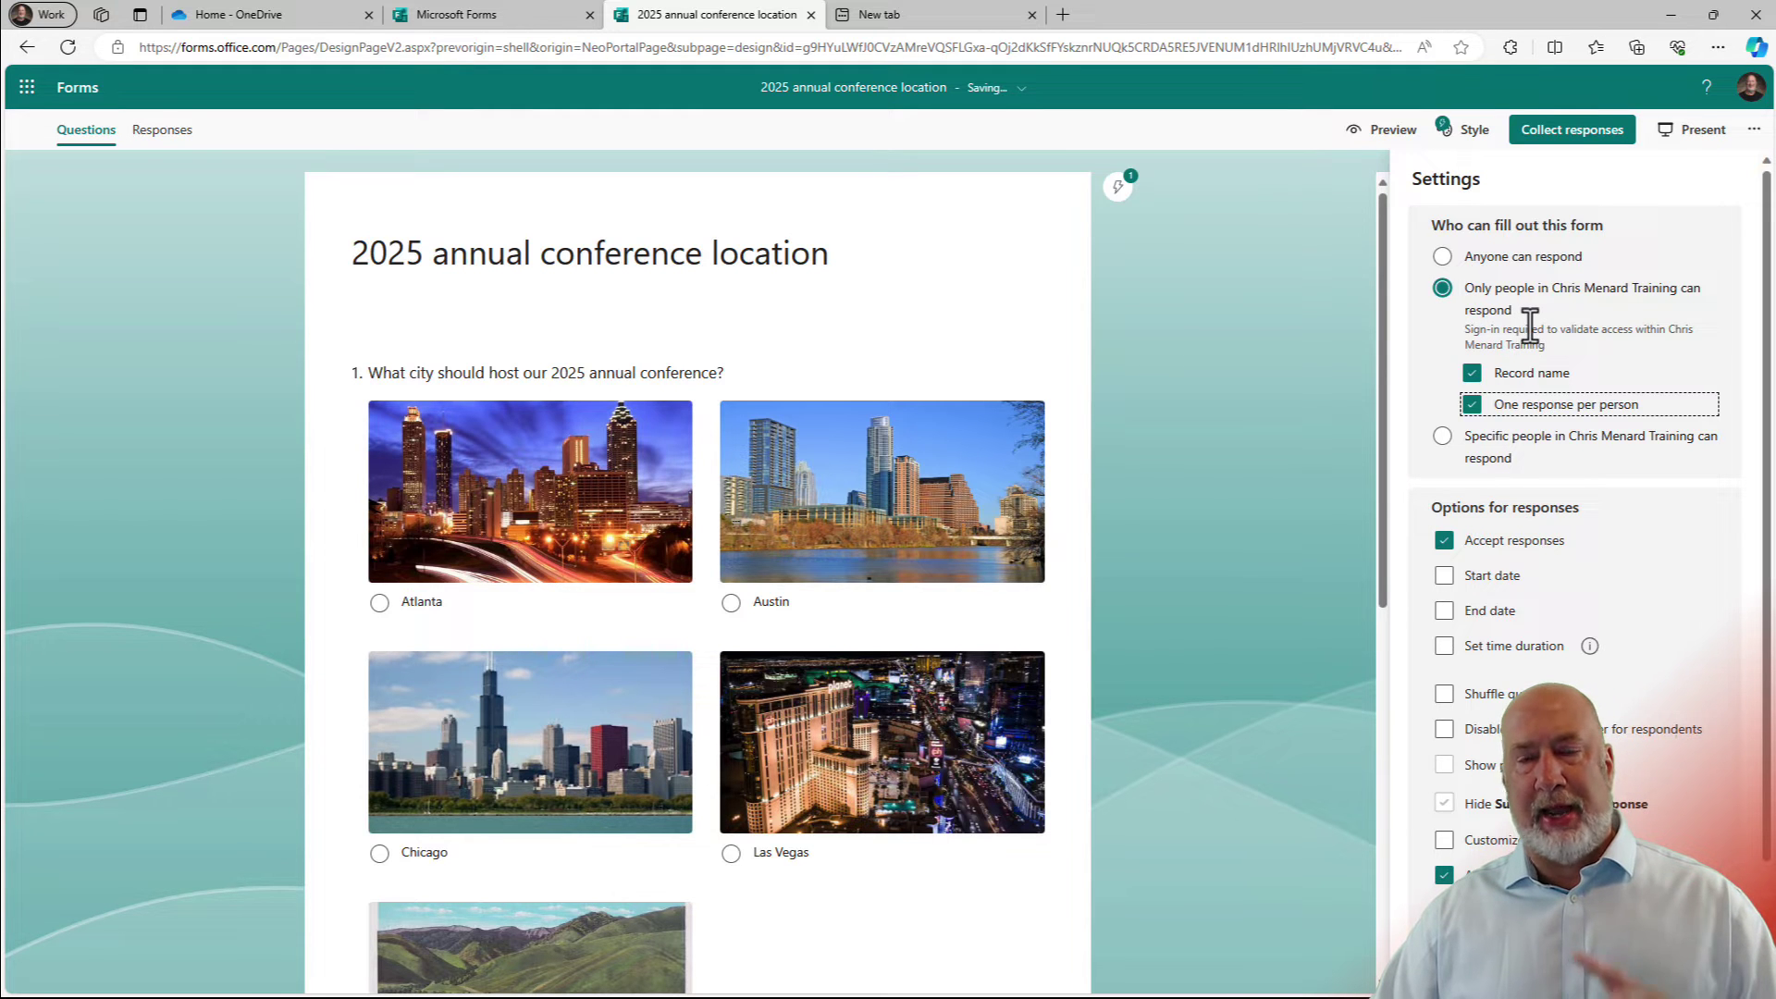
pyautogui.click(1442, 258)
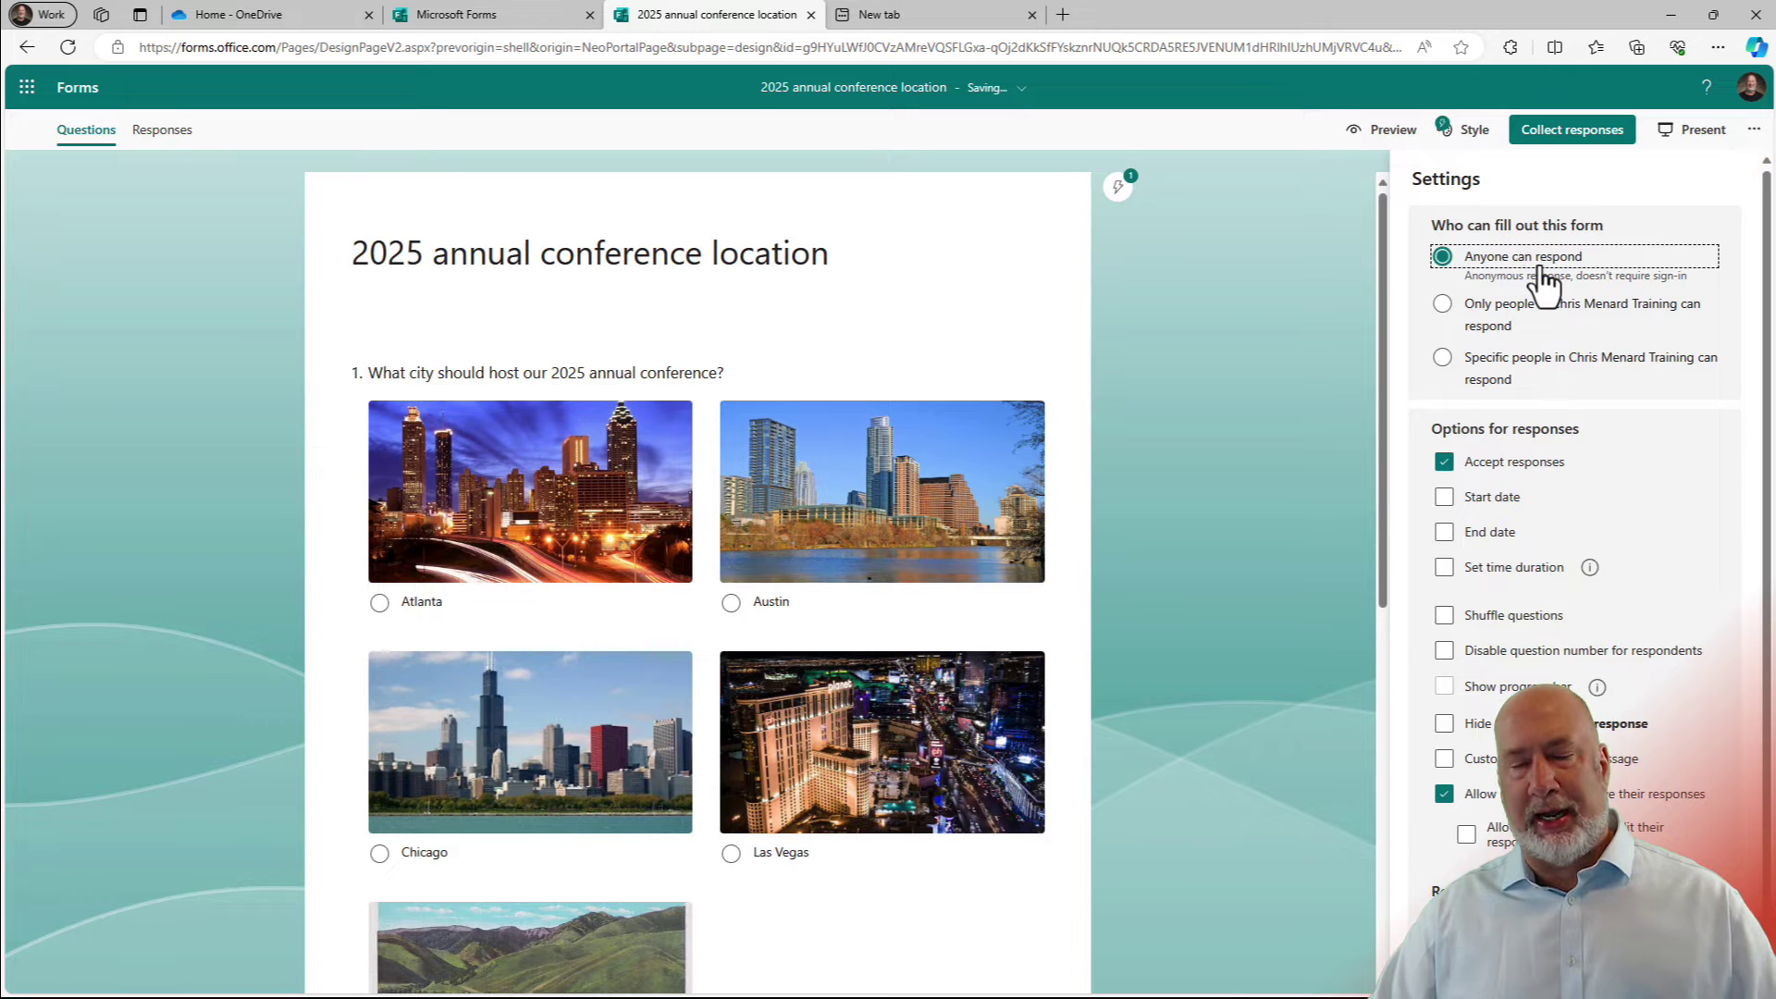
# - Toggle the organisation-only and one-response options again, leave Anyone can respond set, and close the form tab
pyautogui.click(1446, 311)
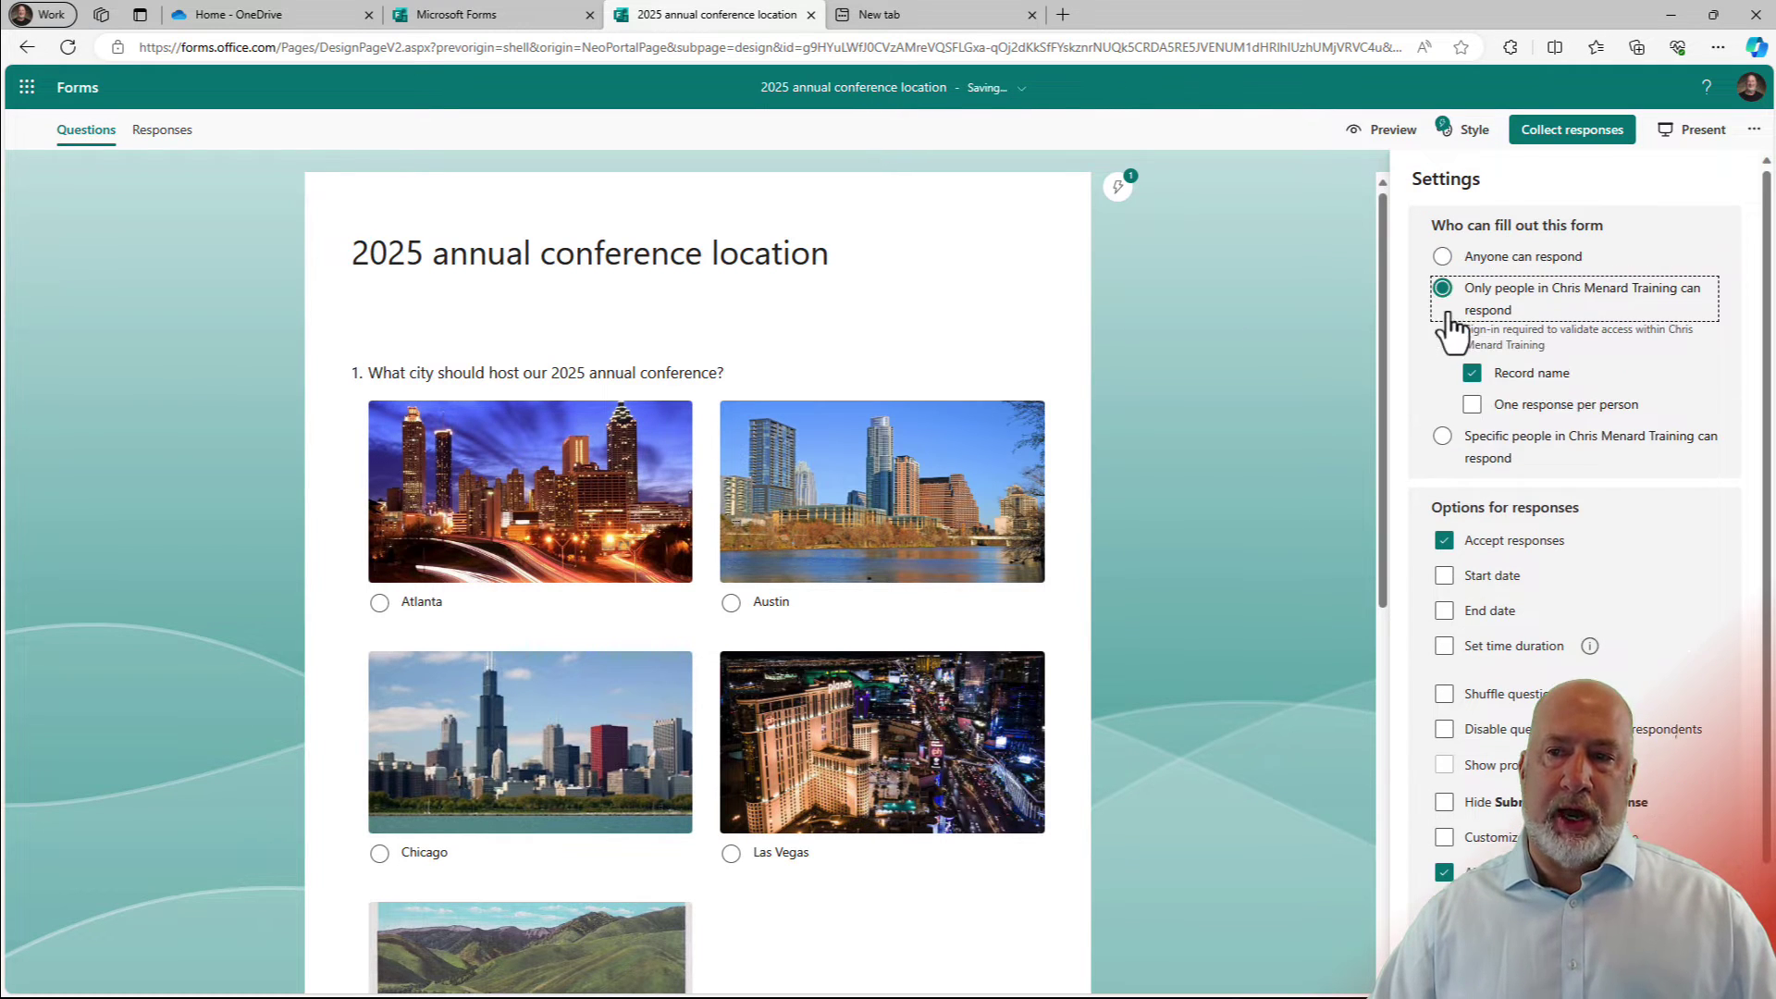
pyautogui.click(1472, 408)
pyautogui.click(1445, 259)
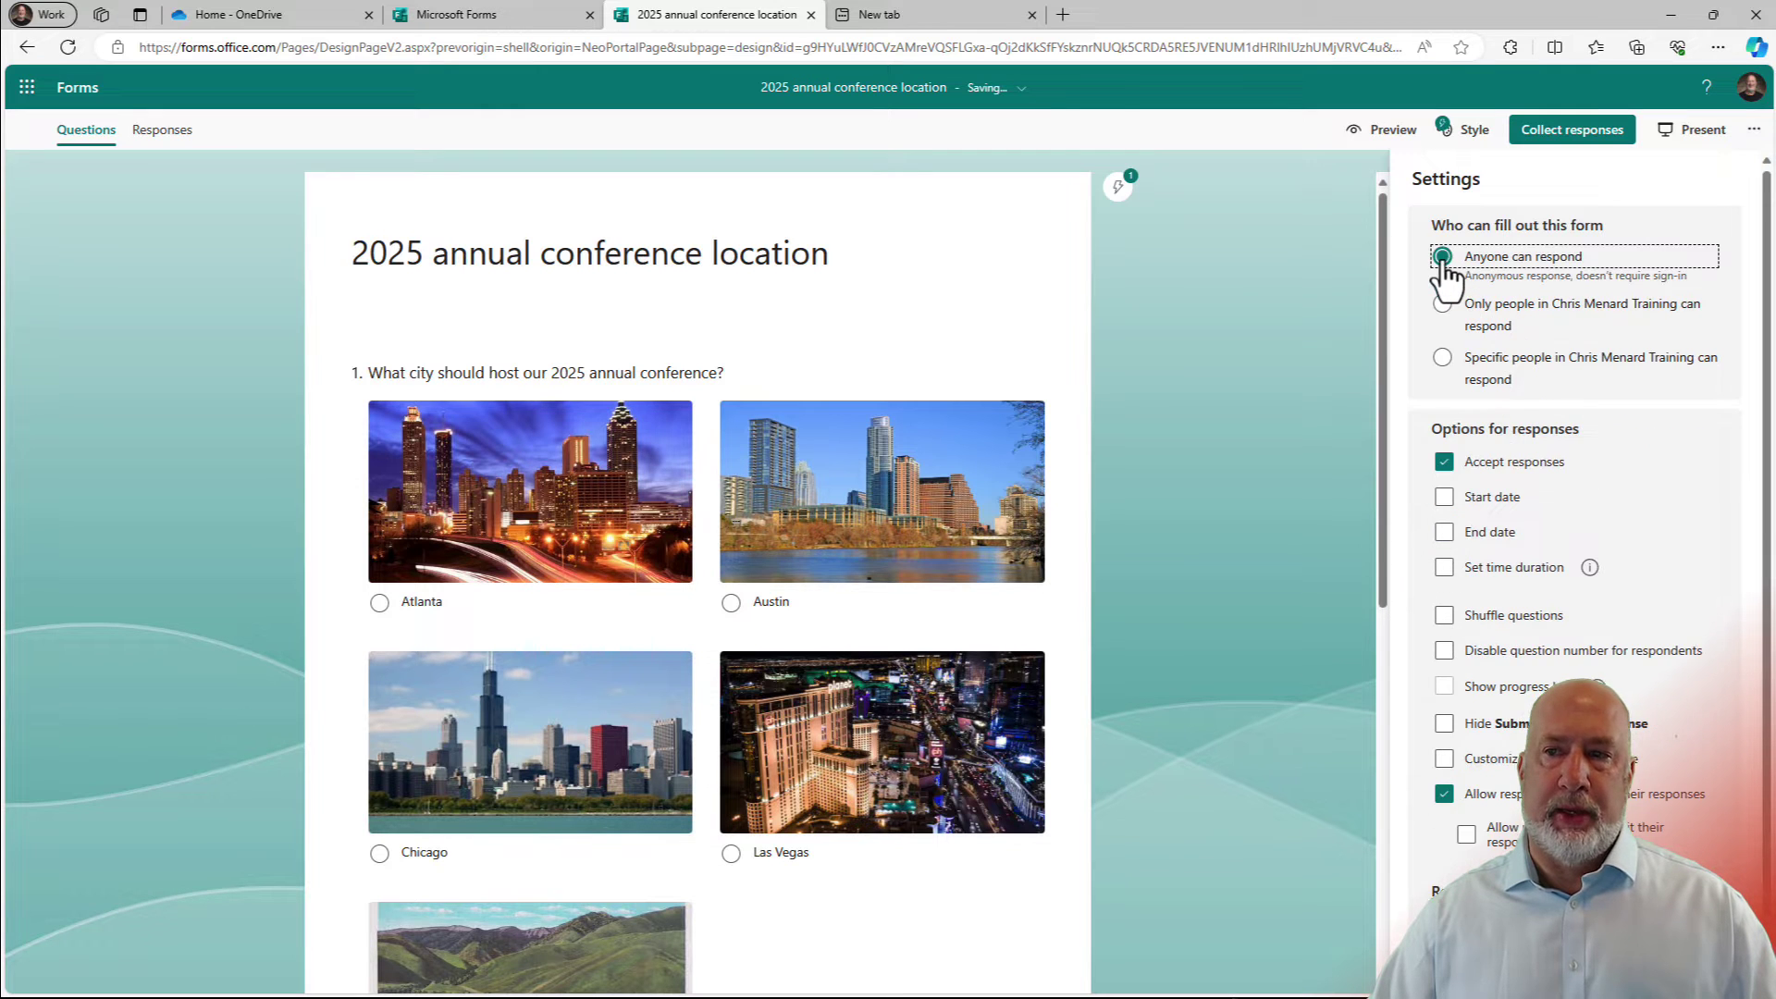
pyautogui.click(811, 18)
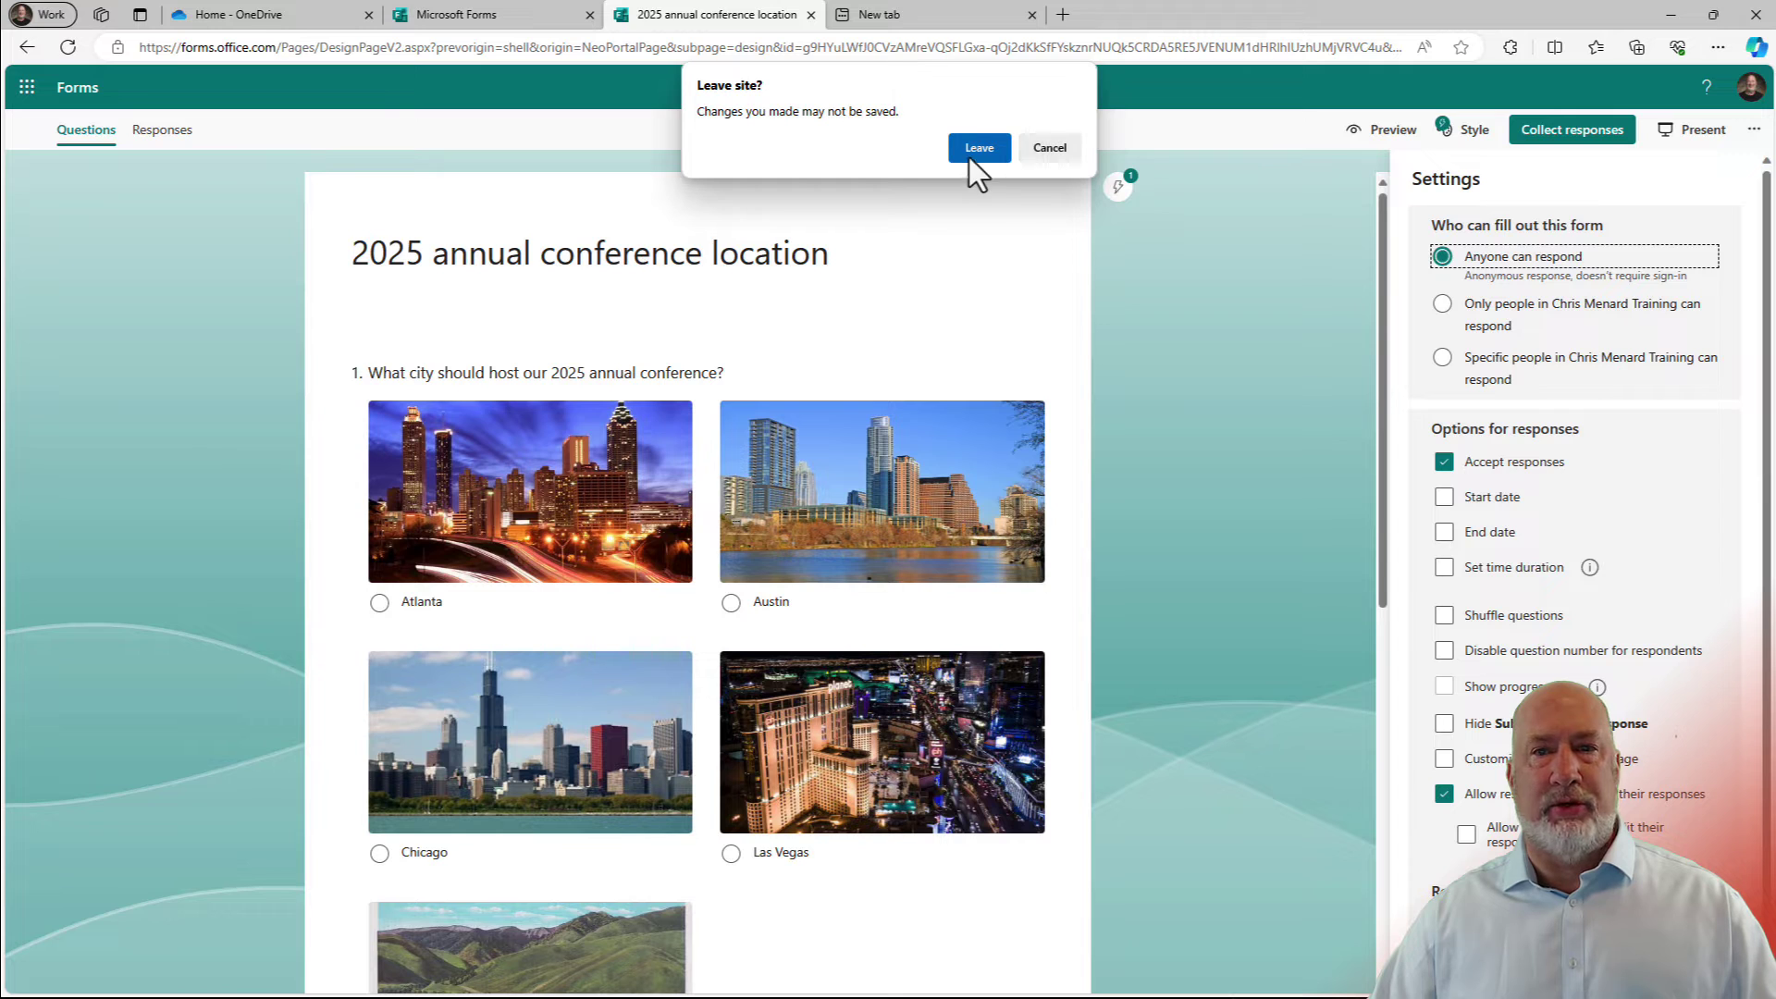
# - Confirm leaving Forms, then add a new Blank-layout slide after the title slide from Home > New Slide
pyautogui.click(1045, 154)
pyautogui.click(810, 16)
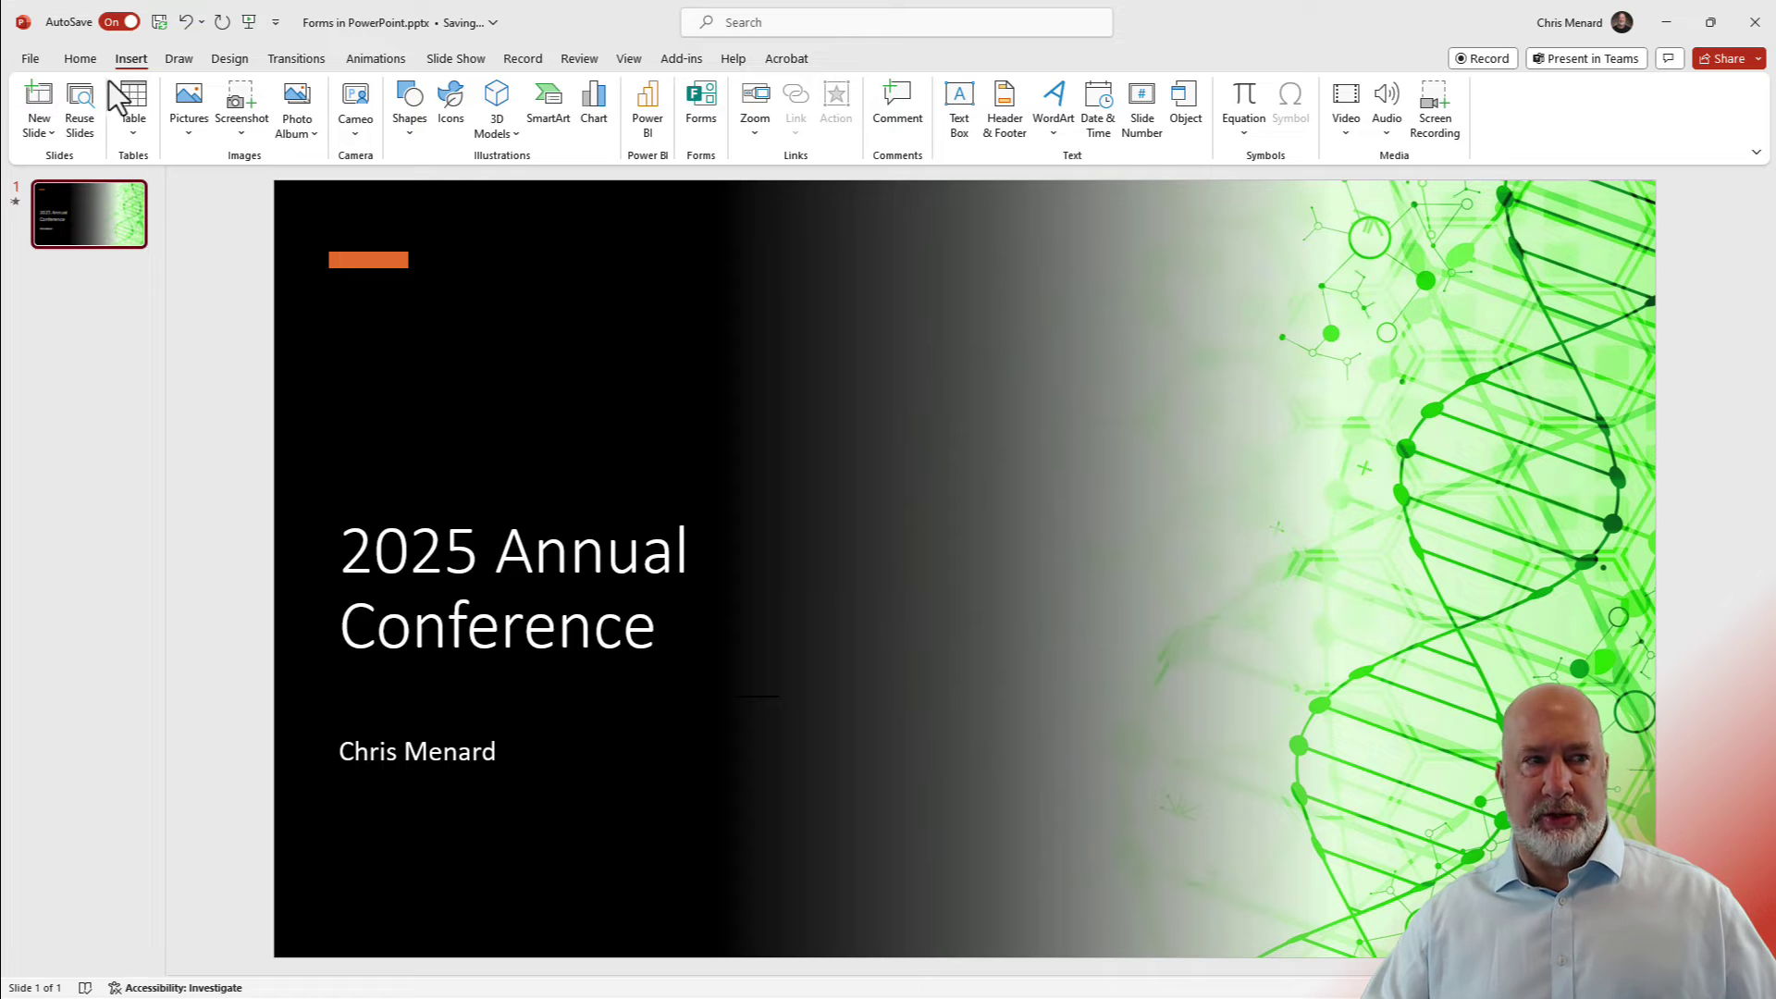
pyautogui.click(86, 63)
pyautogui.click(137, 134)
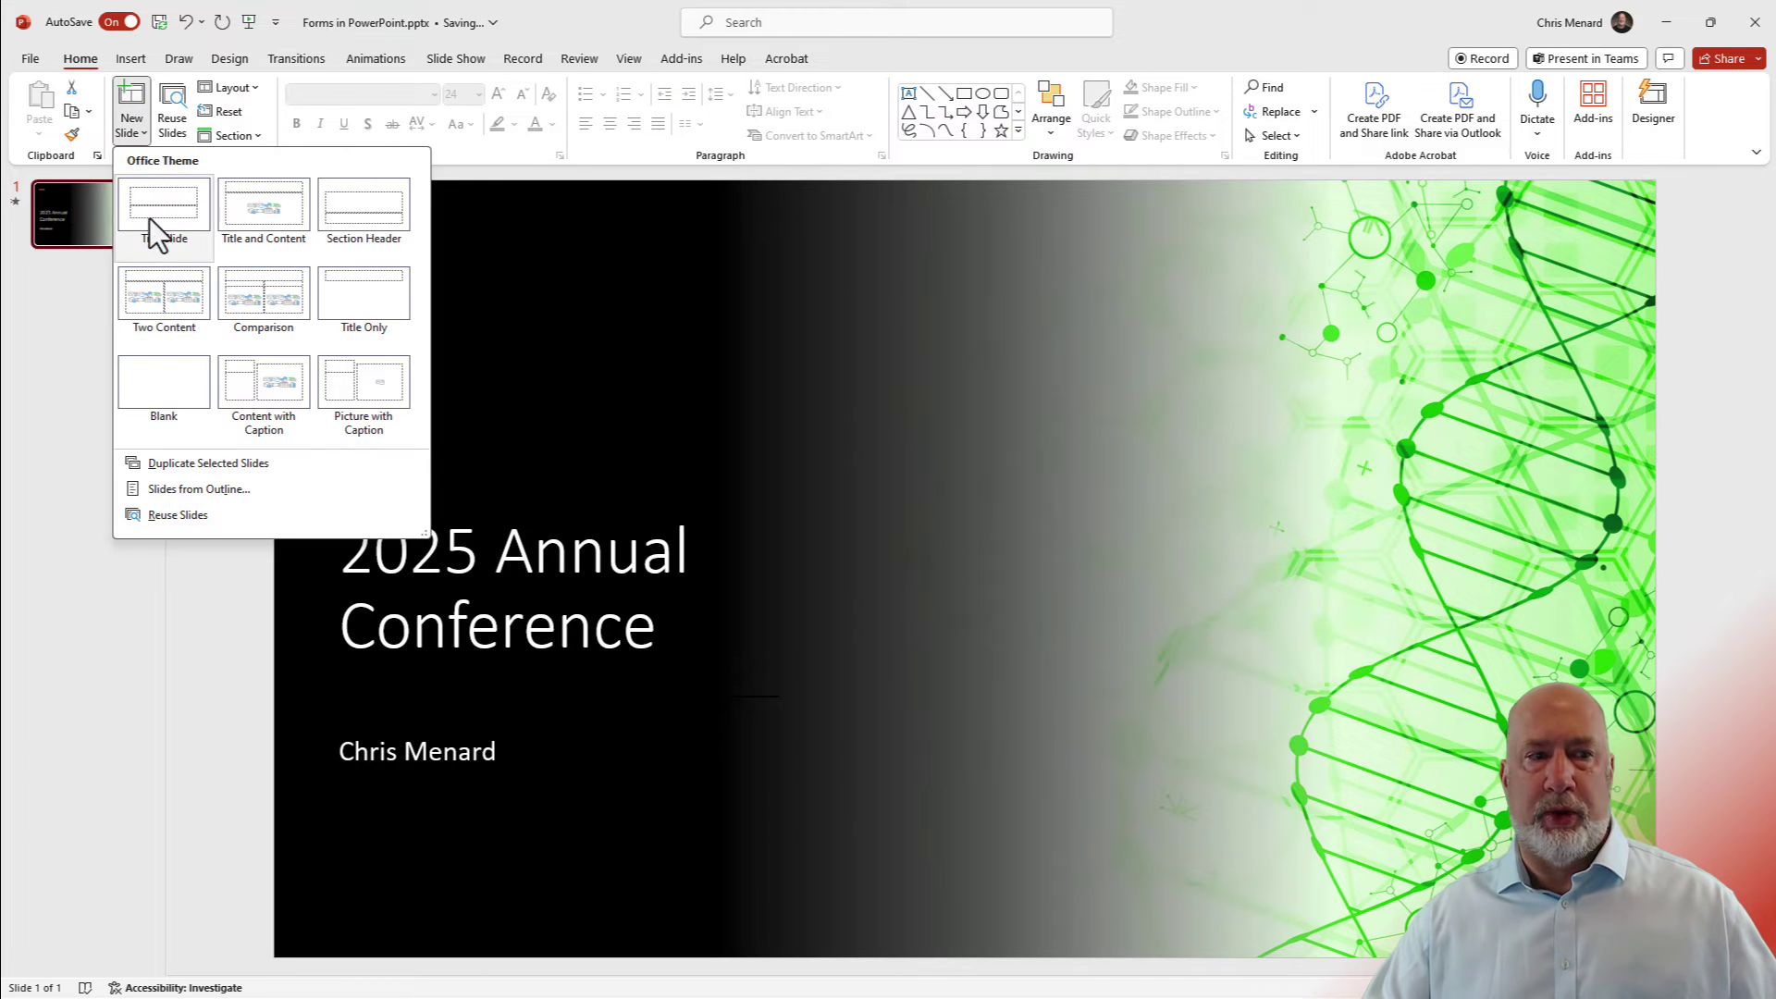
pyautogui.click(181, 375)
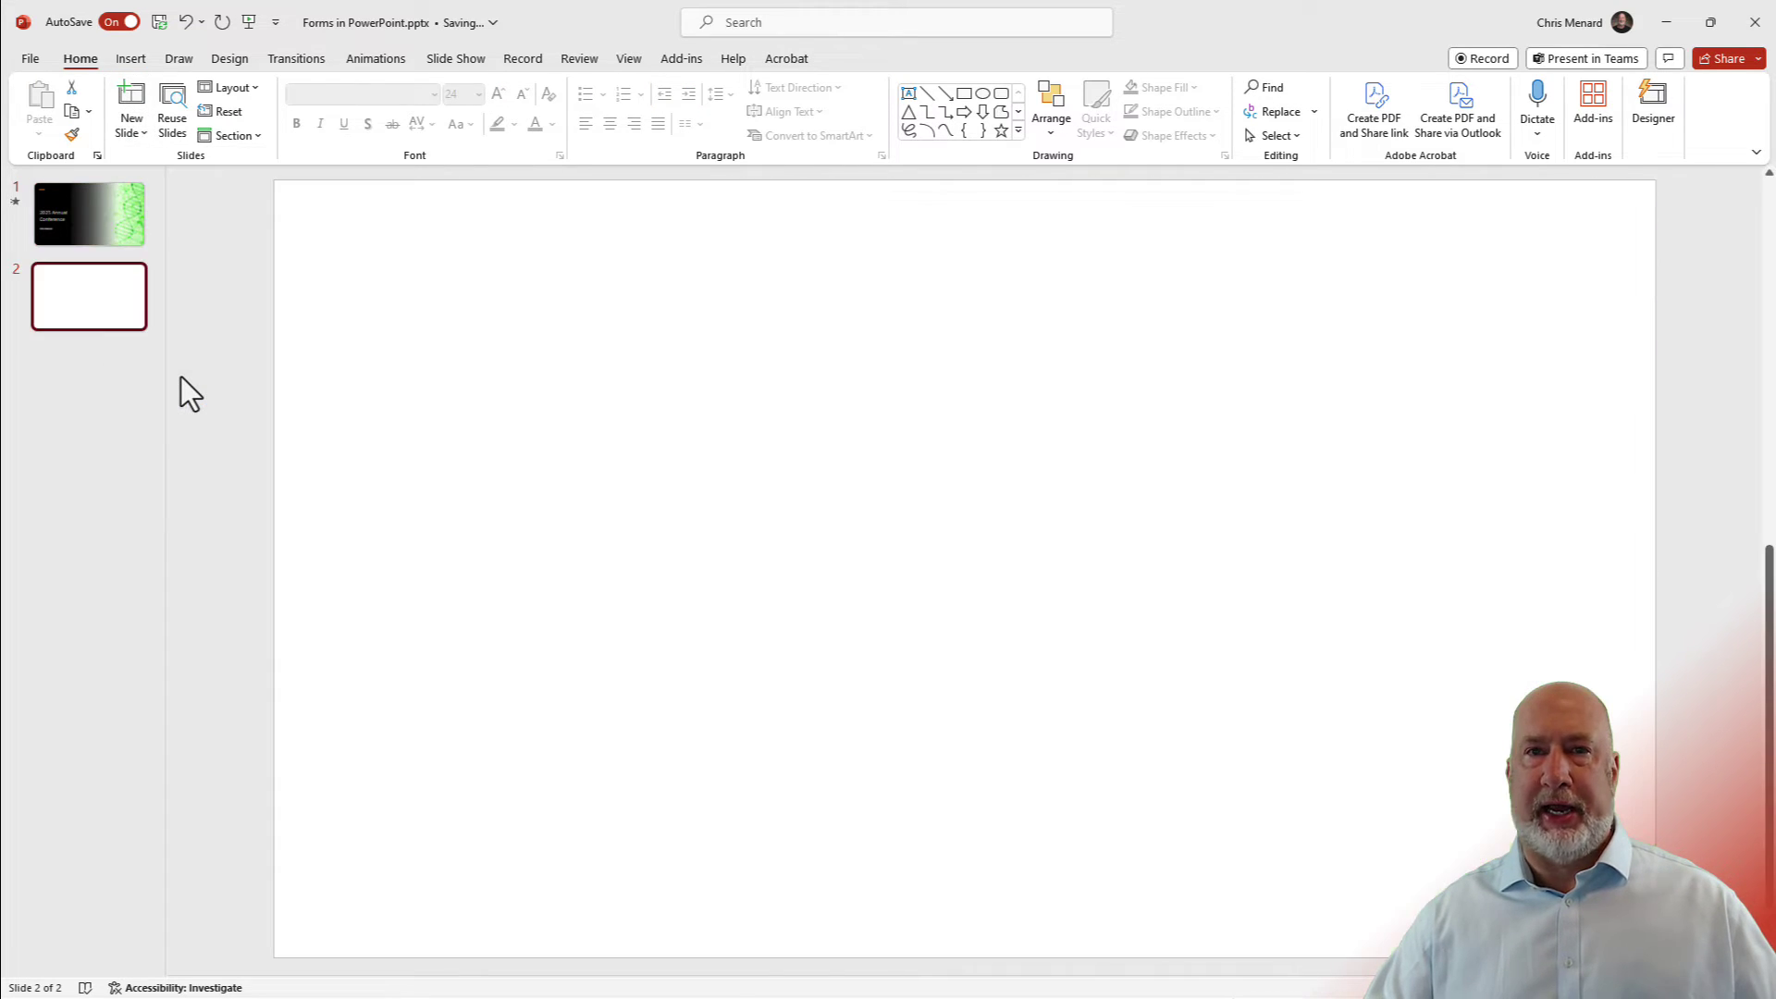
# - Insert the '2025 annual conference location' form onto slide 2 from Insert > Forms
pyautogui.click(131, 60)
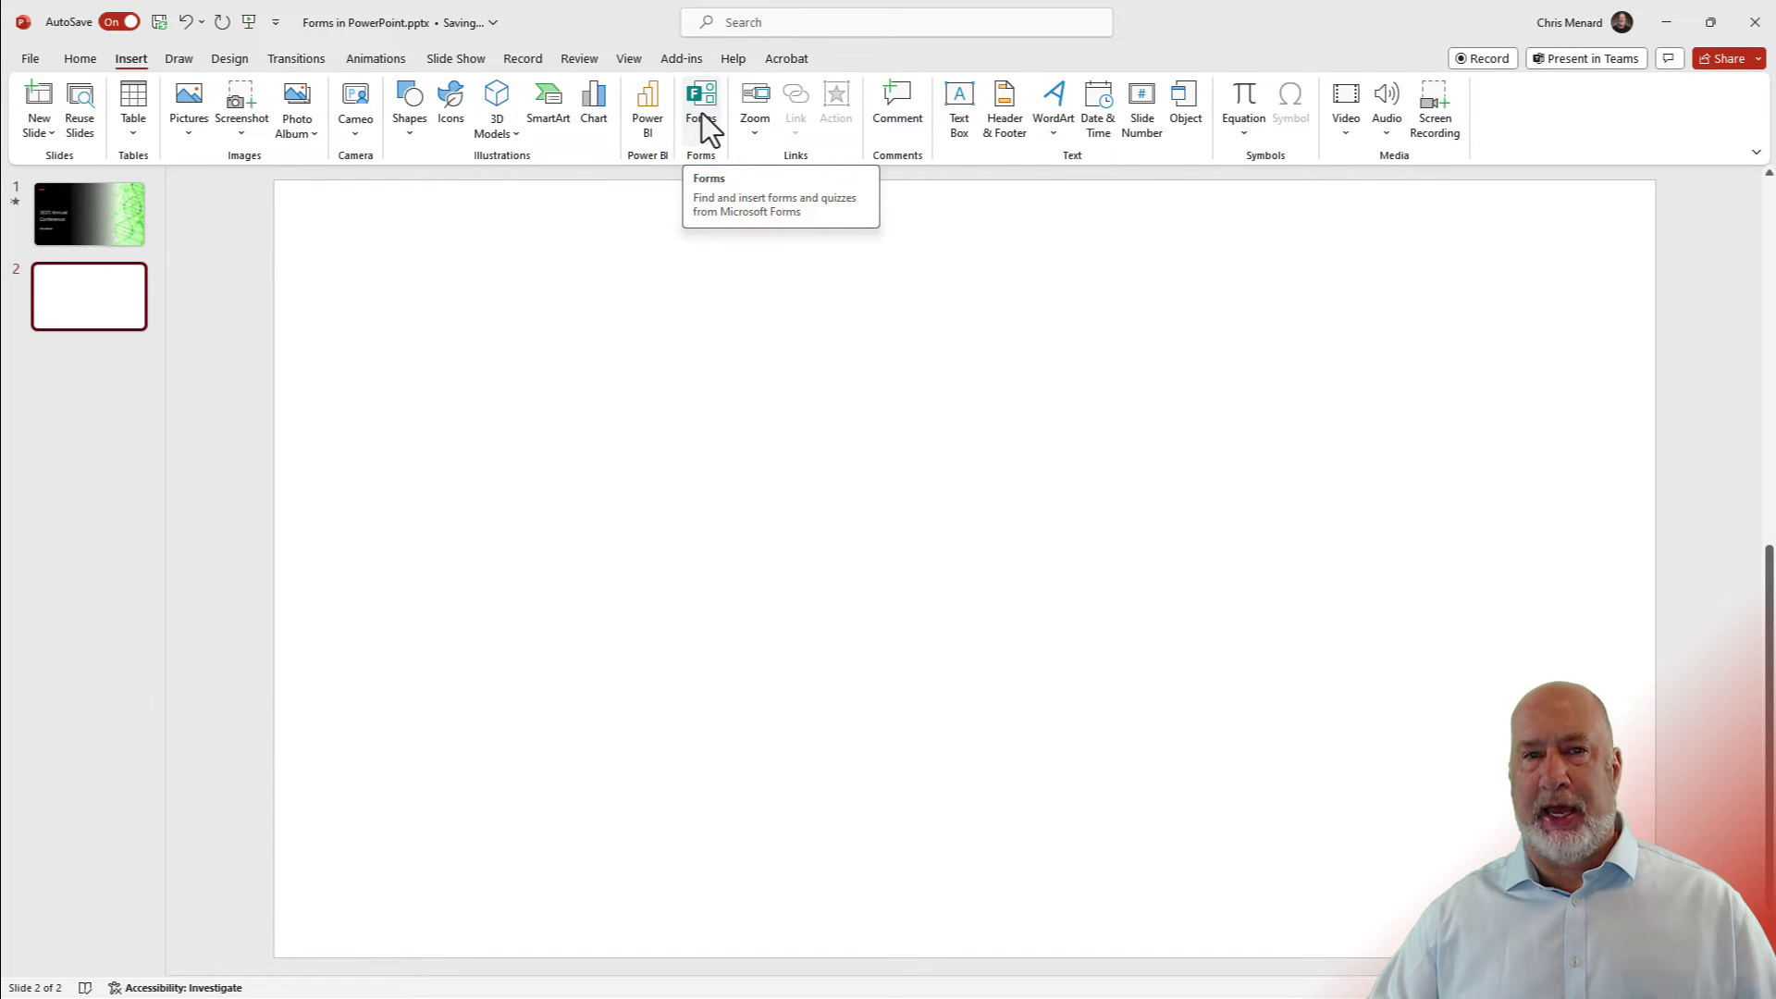
pyautogui.click(702, 122)
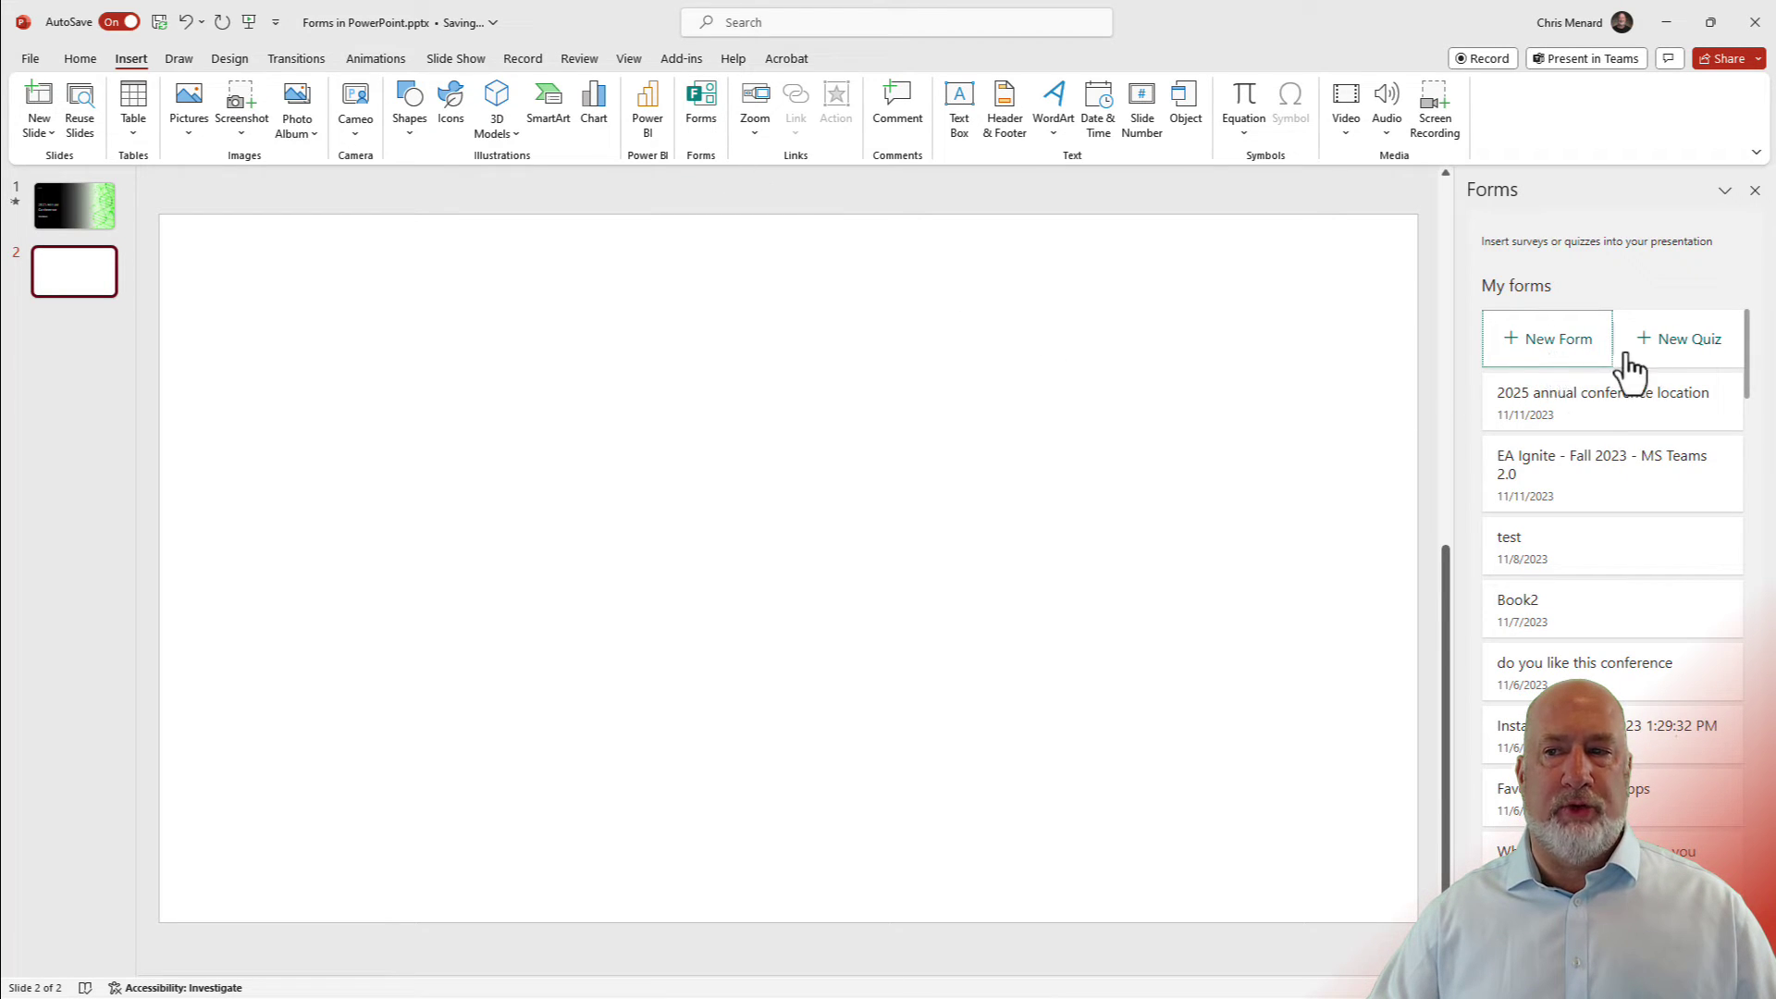
pyautogui.moveTo(1609, 402)
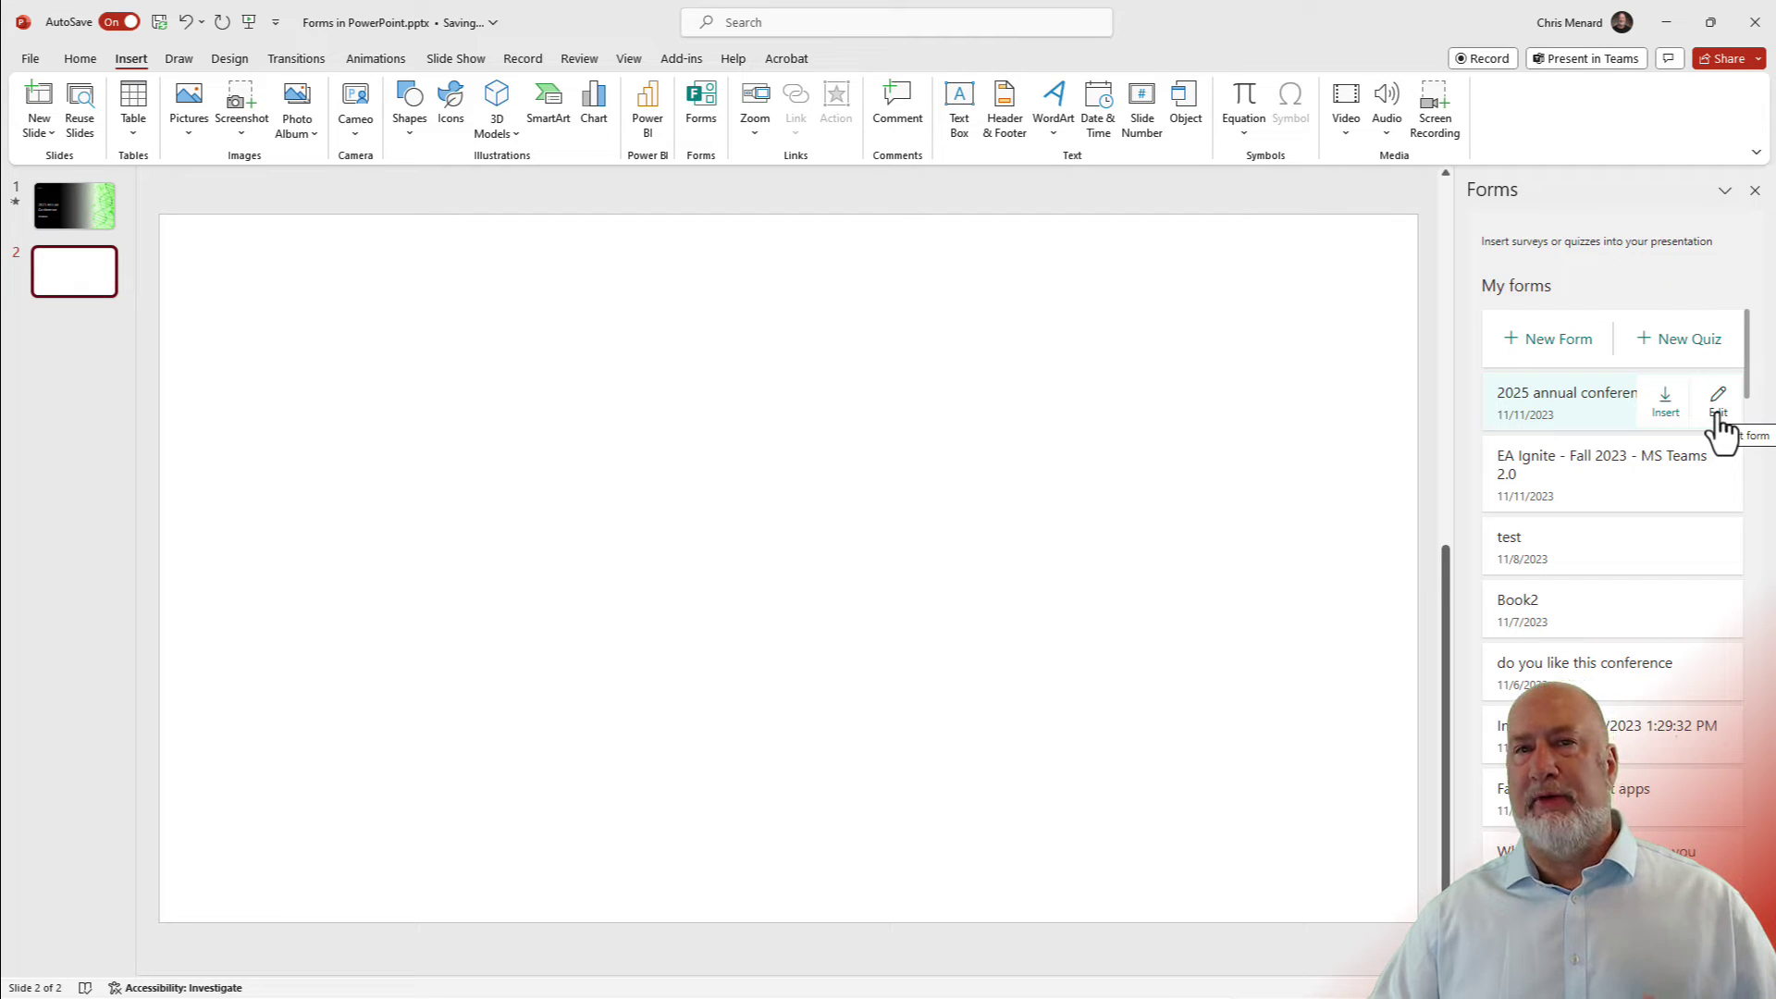
pyautogui.click(1672, 405)
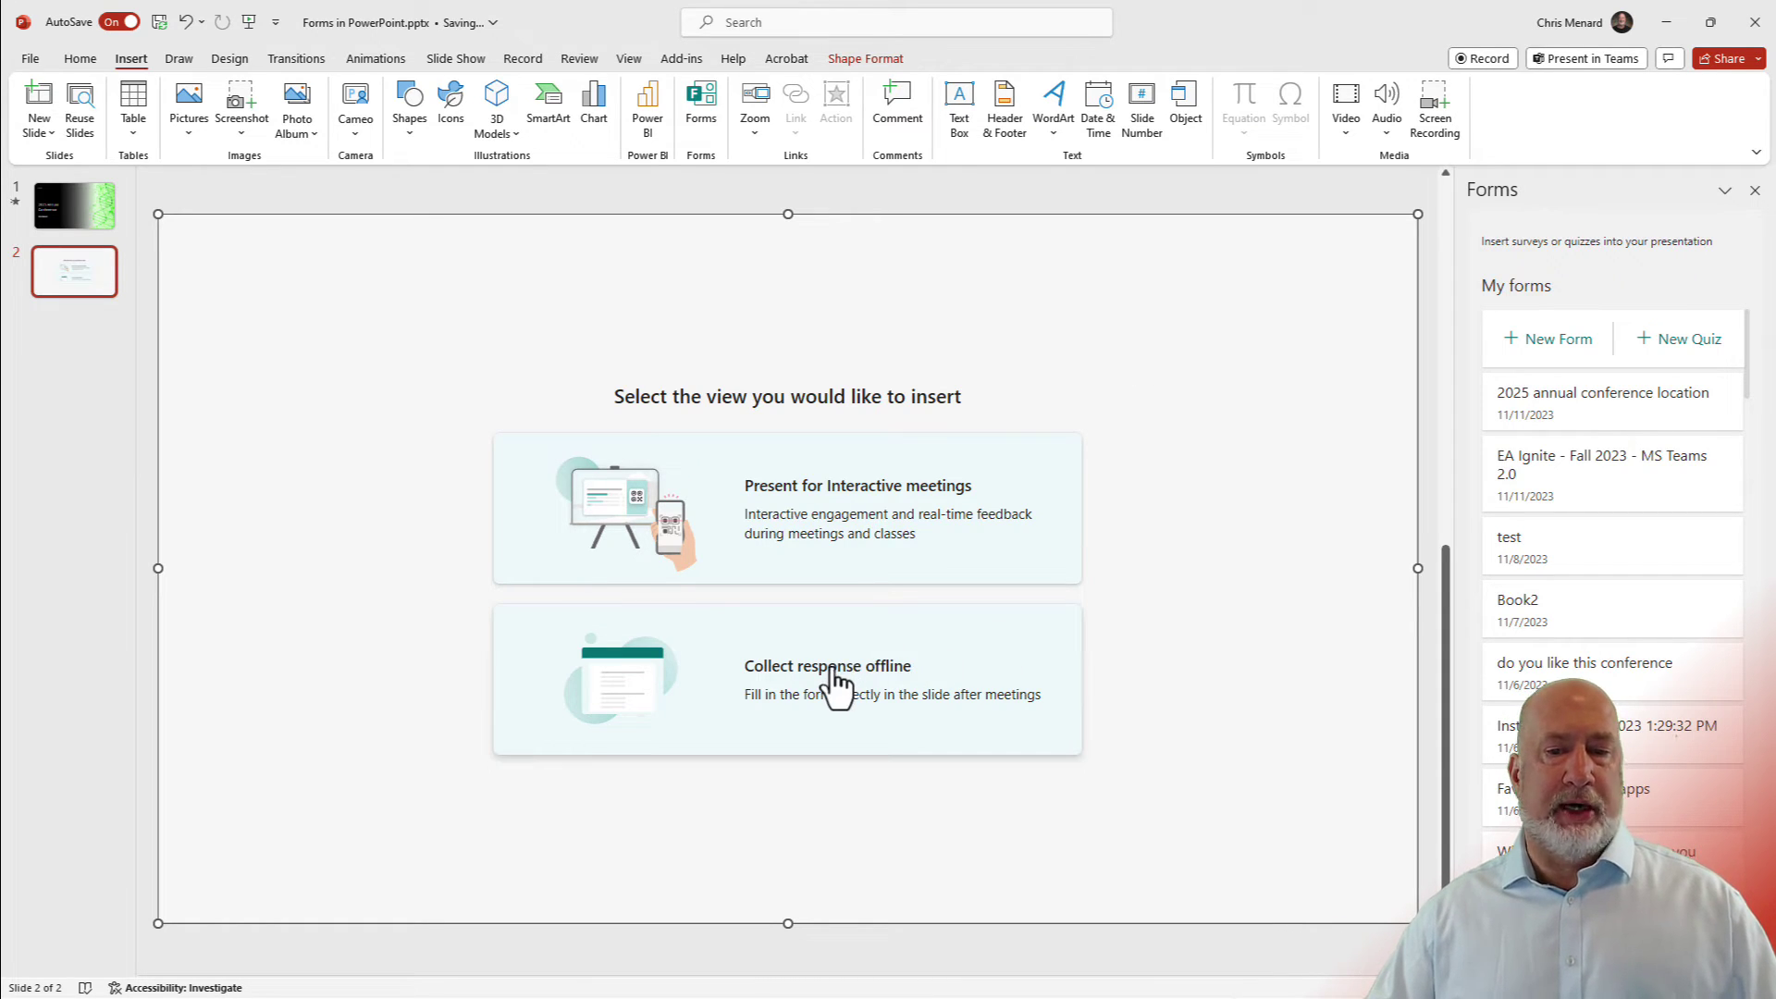
# - Close the Forms pane and set the inserted poll to Present for Interactive meetings
pyautogui.click(1755, 192)
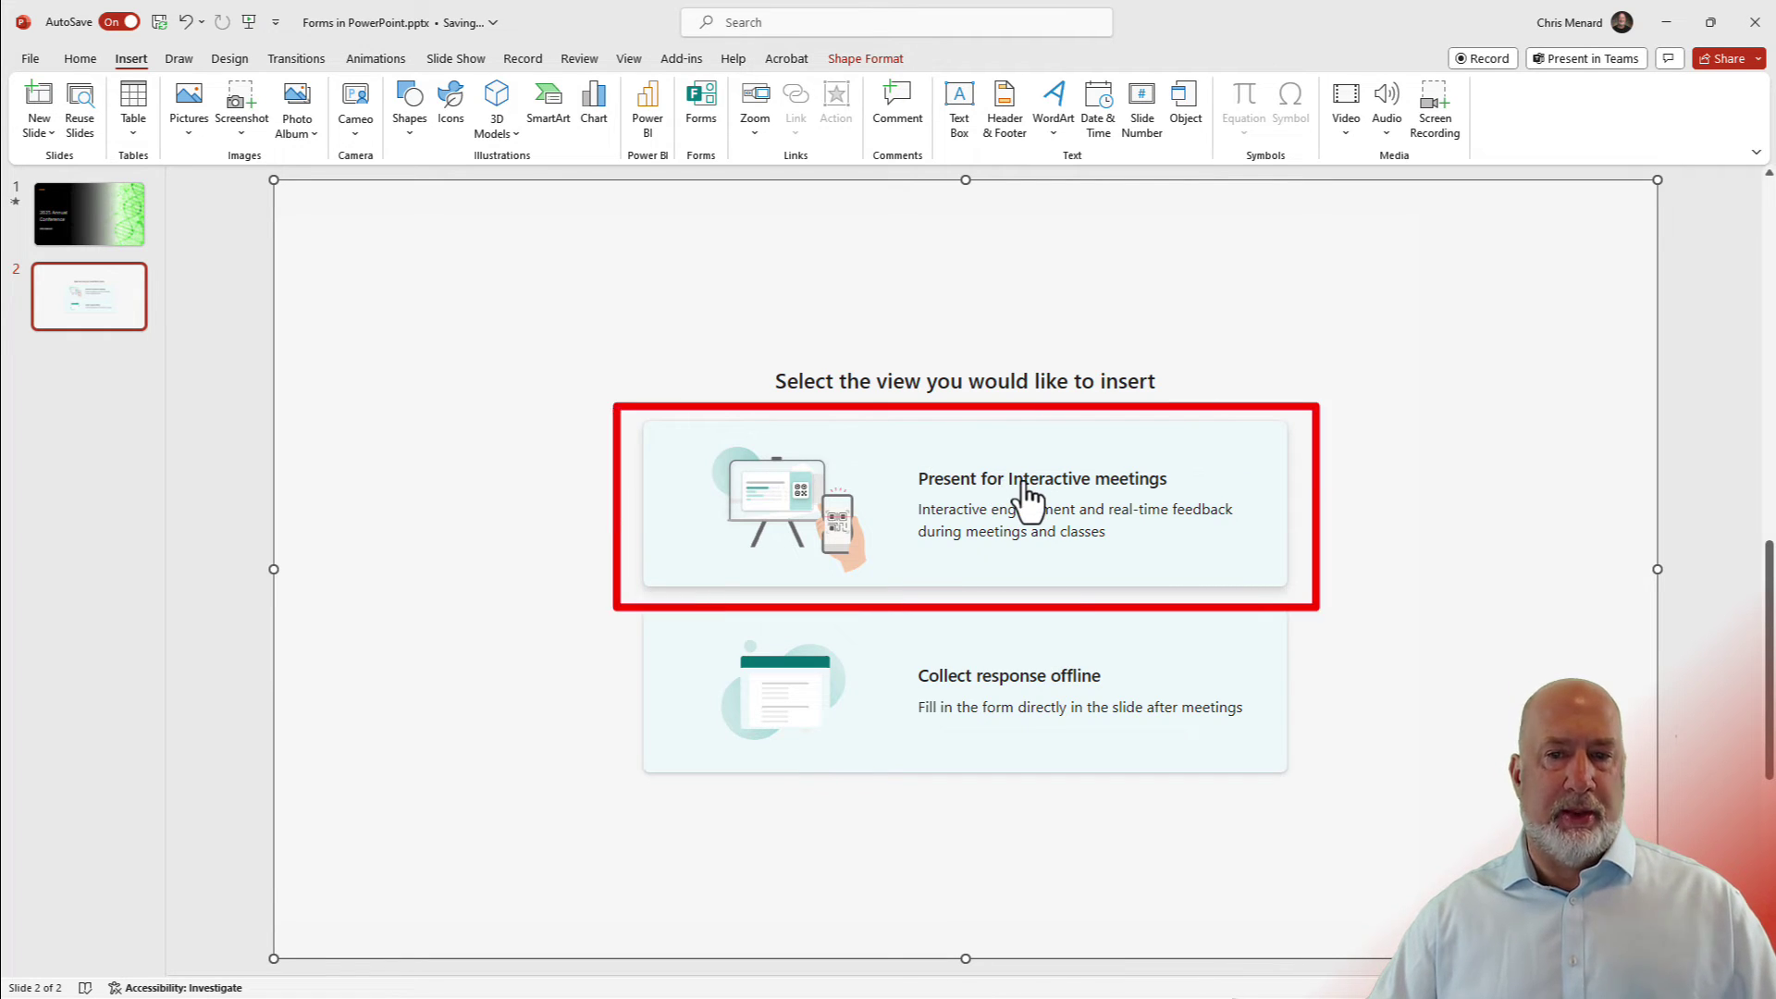
pyautogui.click(1058, 488)
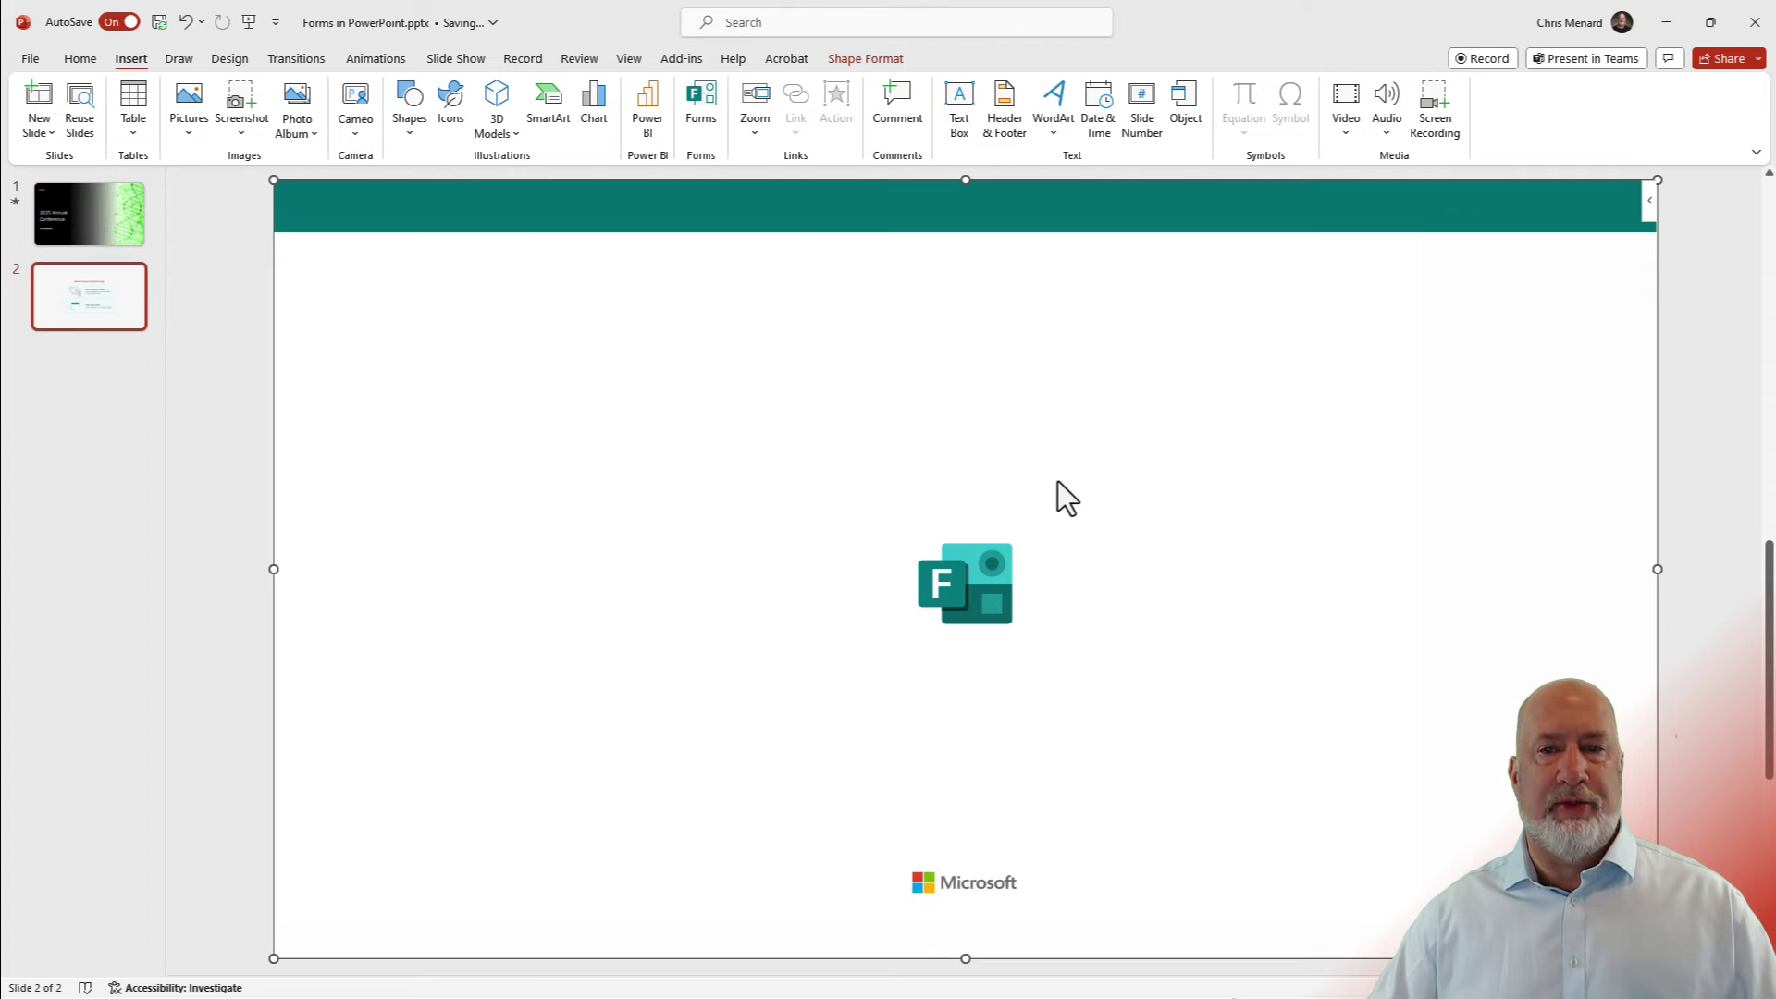